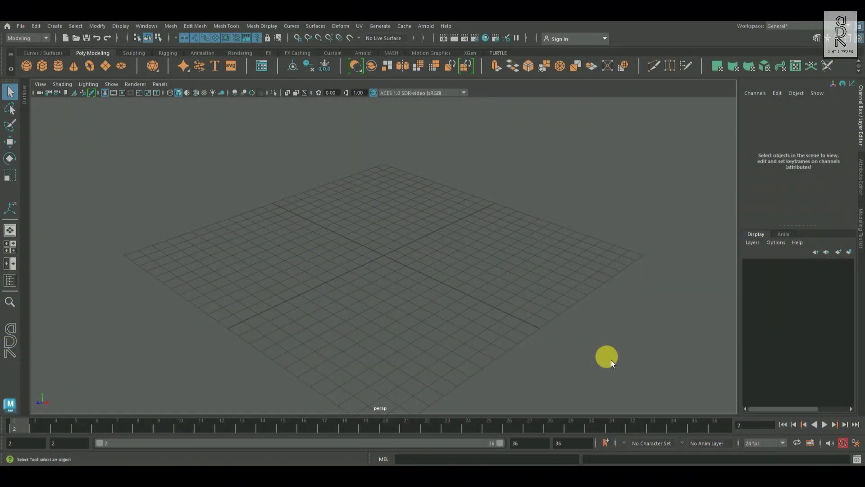
# Create a polygon cylinder at the origin and expand its construction attributes.
pyautogui.keyDown('alt'); pyautogui.moveTo(456, 299); pyautogui.dragTo(481, 335); pyautogui.keyUp('alt')
pyautogui.click(58, 66)
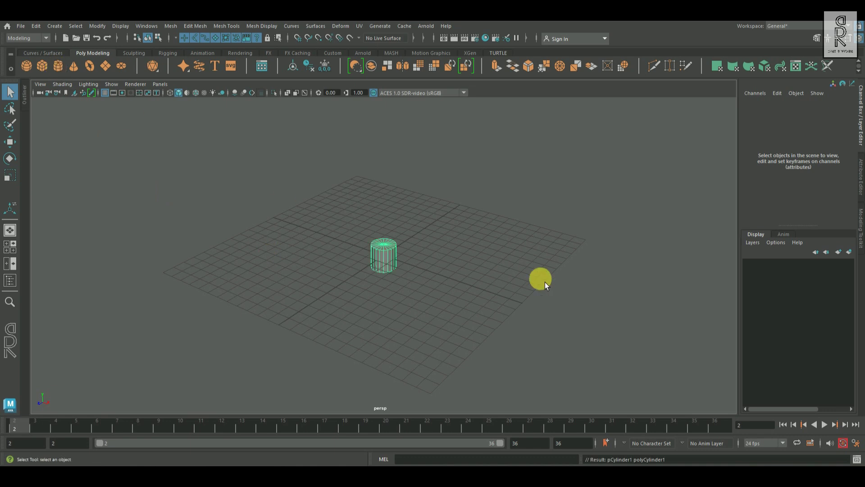
pyautogui.keyDown('alt'); pyautogui.moveTo(488, 305); pyautogui.dragTo(443, 328); pyautogui.keyUp('alt')
pyautogui.click(768, 204)
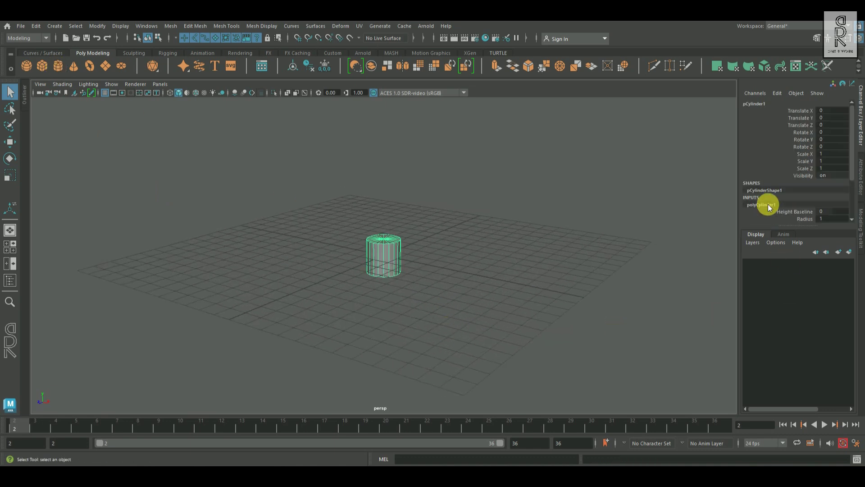
pyautogui.keyDown('alt'); pyautogui.moveTo(328, 235); pyautogui.dragTo(441, 276, button='right'); pyautogui.keyUp('alt')
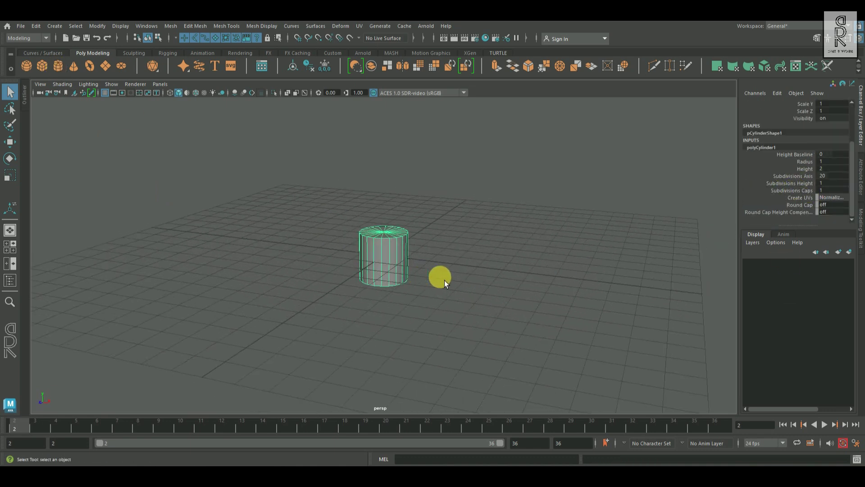
# Set the cylinder's height subdivisions to 15.
pyautogui.click(801, 184)
pyautogui.moveTo(557, 278); pyautogui.dragTo(600, 284, button='middle')
pyautogui.doubleClick(842, 186)
pyautogui.write('15')
pyautogui.press('Return')
pyautogui.scroll(3, 358, 270)
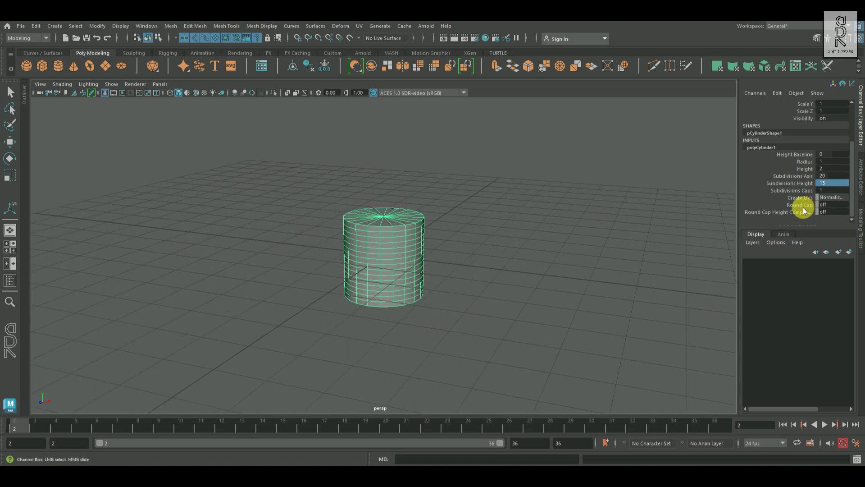
# Set the cylinder's height to 4.
pyautogui.click(807, 171)
pyautogui.moveTo(521, 309); pyautogui.dragTo(610, 314, button='middle')
pyautogui.scroll(-2, 662, 292)
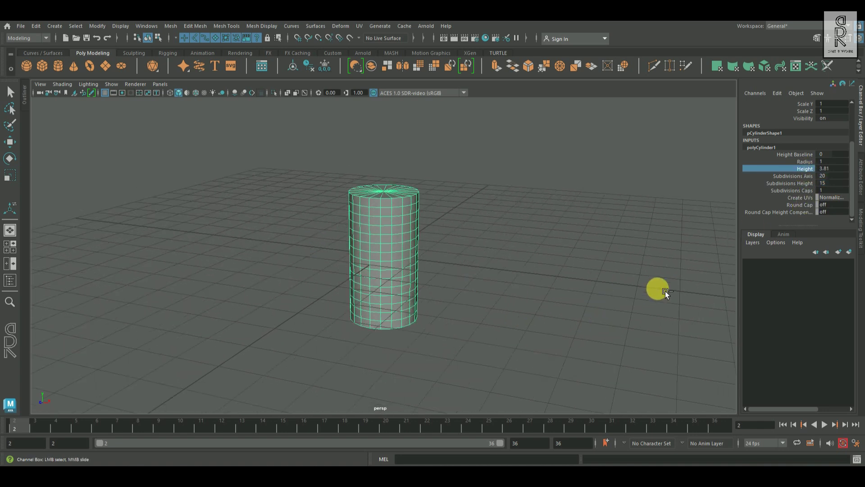
pyautogui.click(838, 172)
pyautogui.write('4')
pyautogui.press('Return')
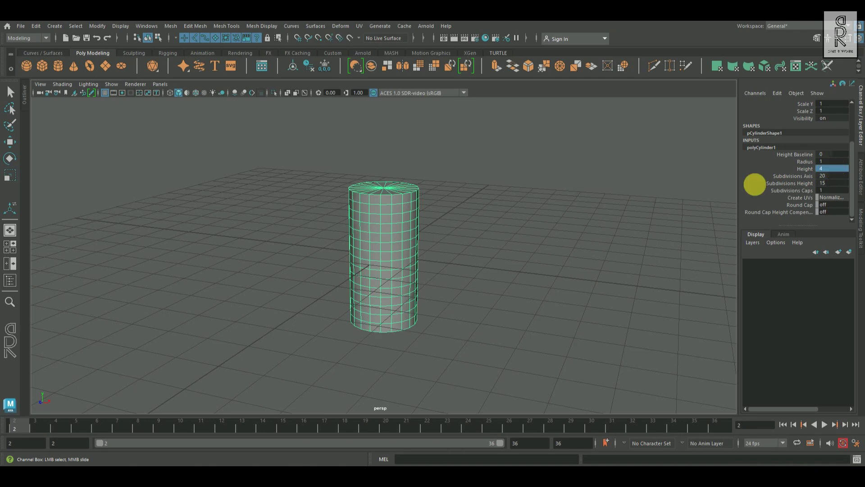
# Set the cylinder's cap subdivisions to 5.
pyautogui.keyDown('alt'); pyautogui.moveTo(276, 305); pyautogui.dragTo(547, 308); pyautogui.keyUp('alt')
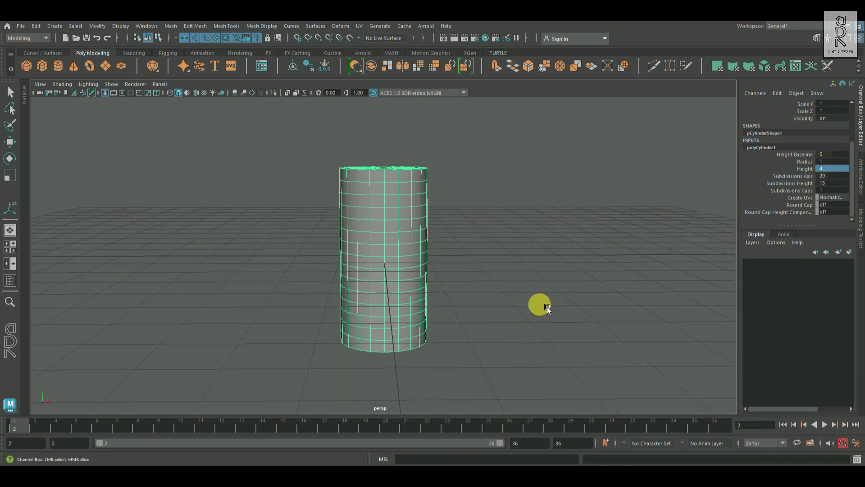
pyautogui.click(792, 191)
pyautogui.keyDown('alt'); pyautogui.moveTo(476, 316); pyautogui.dragTo(467, 331); pyautogui.keyUp('alt')
pyautogui.moveTo(491, 295); pyautogui.dragTo(524, 297, button='middle')
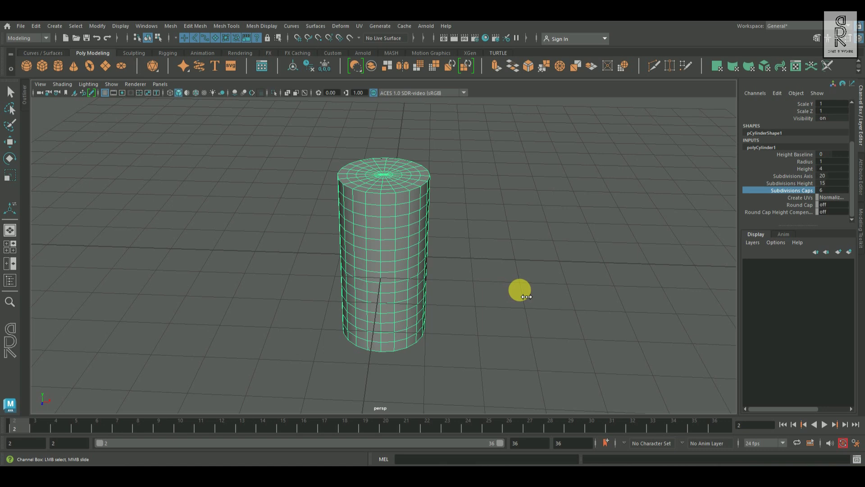
pyautogui.doubleClick(833, 191)
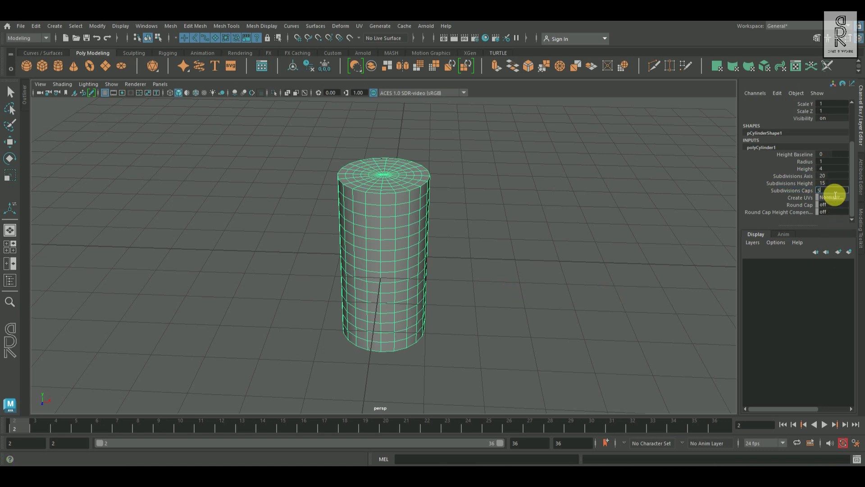
pyautogui.keyDown('alt'); pyautogui.moveTo(551, 293); pyautogui.dragTo(315, 210); pyautogui.keyUp('alt')
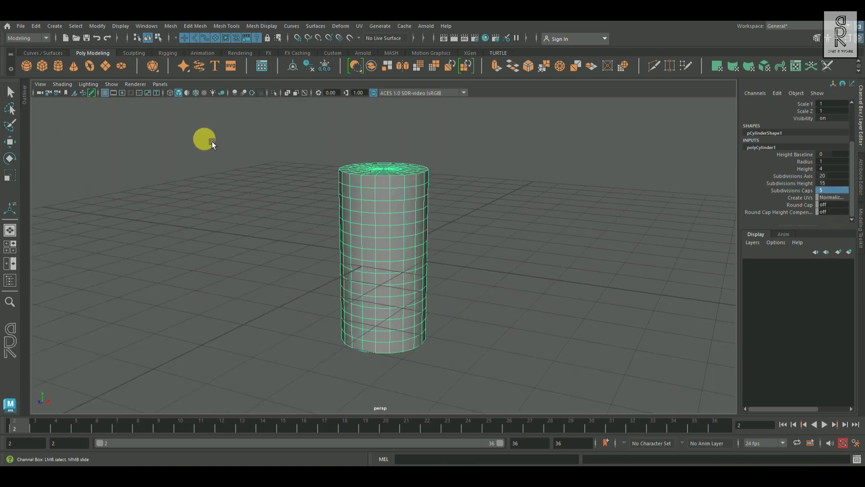
# Hide the grid in the perspective view and put the cylinder into edge selection mode.
pyautogui.click(109, 93)
pyautogui.keyDown('alt'); pyautogui.moveTo(461, 264); pyautogui.dragTo(401, 275, button='right'); pyautogui.keyUp('alt')
pyautogui.moveTo(401, 275)
pyautogui.keyDown('alt'); pyautogui.mouseDown()
pyautogui.moveTo(463, 271)
pyautogui.moveTo(414, 293)
pyautogui.moveTo(259, 253)
pyautogui.moveTo(398, 305)
pyautogui.moveTo(417, 280)
pyautogui.mouseUp(); pyautogui.keyUp('alt')
pyautogui.press('q')
pyautogui.click(541, 266)
pyautogui.keyDown('alt'); pyautogui.moveTo(540, 266); pyautogui.dragTo(500, 274, button='right'); pyautogui.keyUp('alt')
pyautogui.click(399, 178)
pyautogui.moveTo(399, 178); pyautogui.dragTo(408, 198, button='right')
# Select all the cylinder's side edges in the front view, leaving out the top and bottom rims.
pyautogui.press('space')
pyautogui.press('space')
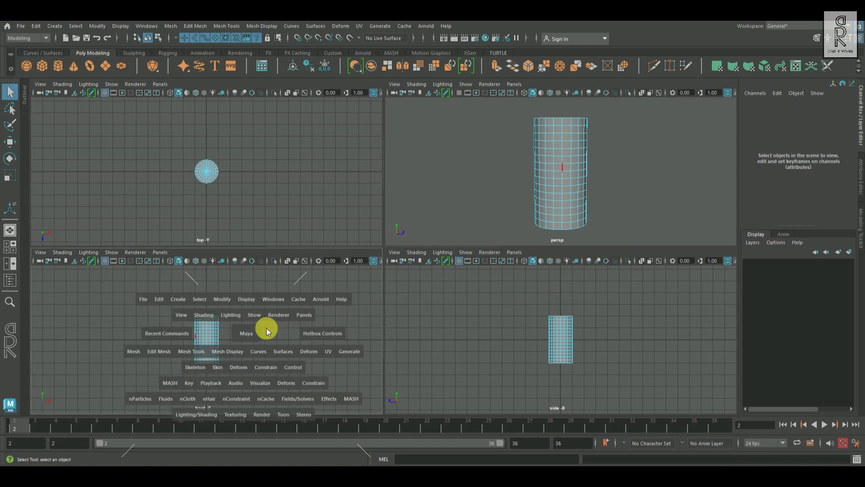
pyautogui.scroll(6, 524, 283)
pyautogui.moveTo(339, 186); pyautogui.dragTo(570, 377)
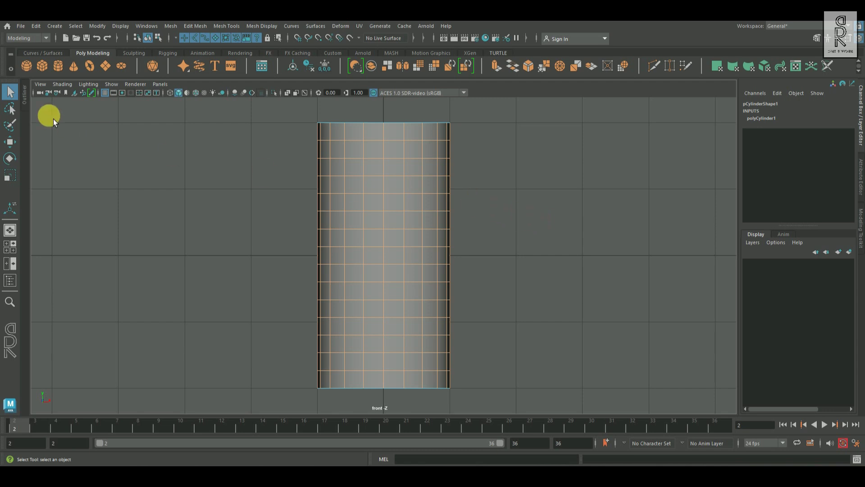
# Create a set named Extra_Edges from the selected side edges, return to object mode and clear the selection.
pyautogui.click(55, 28)
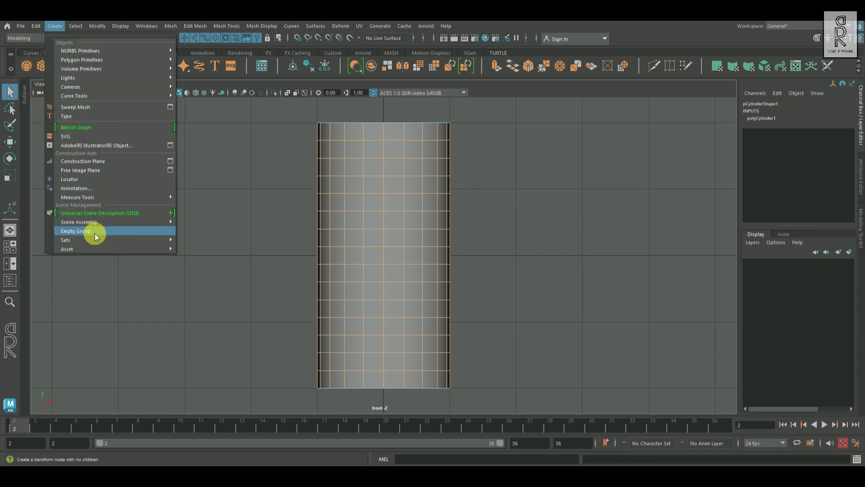
pyautogui.moveTo(107, 239)
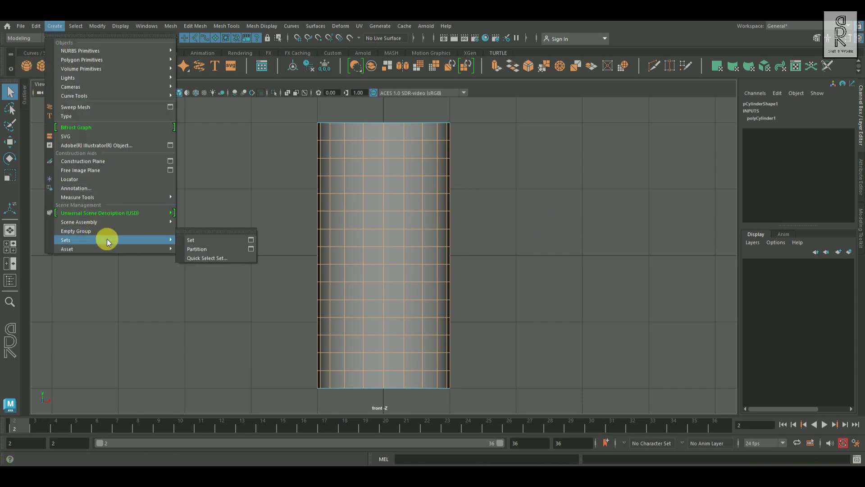
pyautogui.click(248, 241)
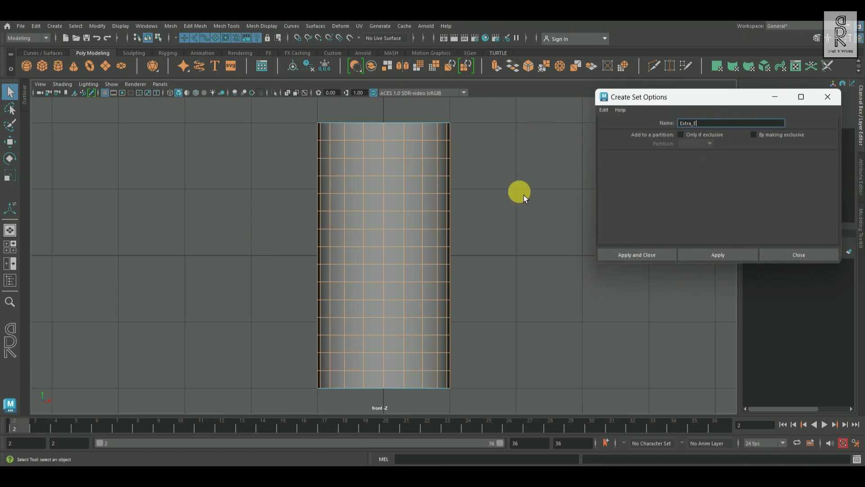
pyautogui.click(637, 255)
pyautogui.moveTo(394, 143); pyautogui.dragTo(480, 121, button='right')
pyautogui.click(561, 159)
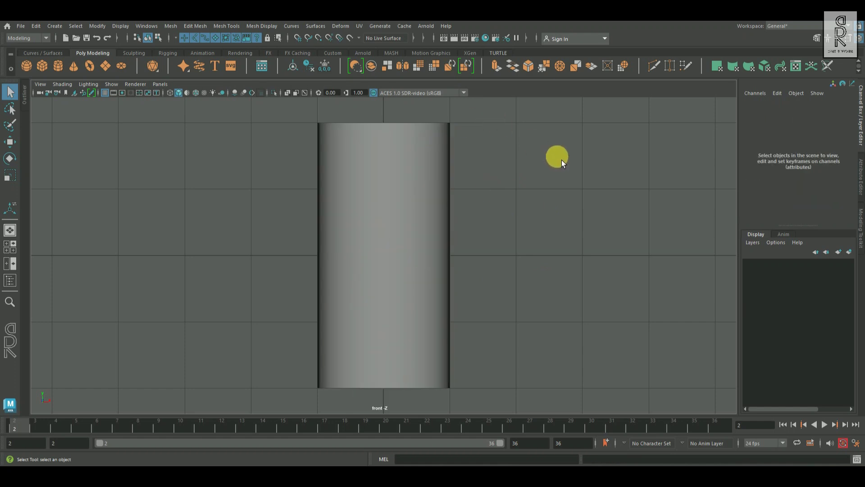
# Show the Outliner and check the Extra_Edges set by selecting its members, finishing with nothing selected.
pyautogui.click(31, 95)
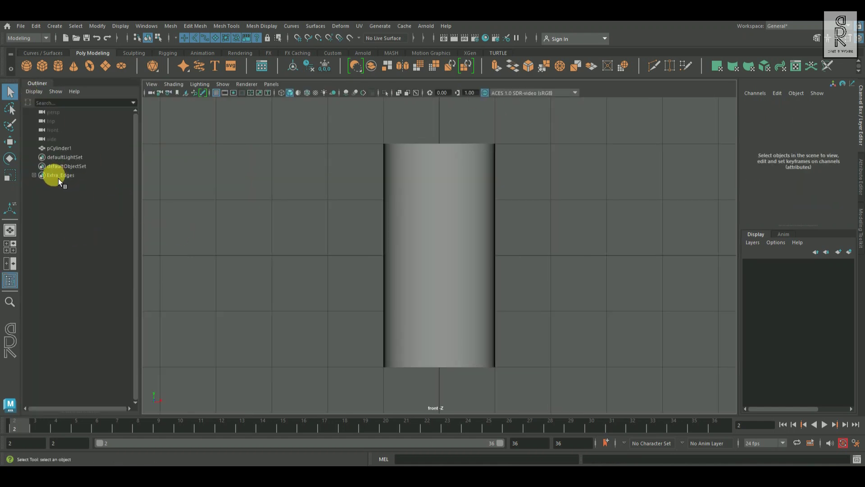
pyautogui.click(80, 178)
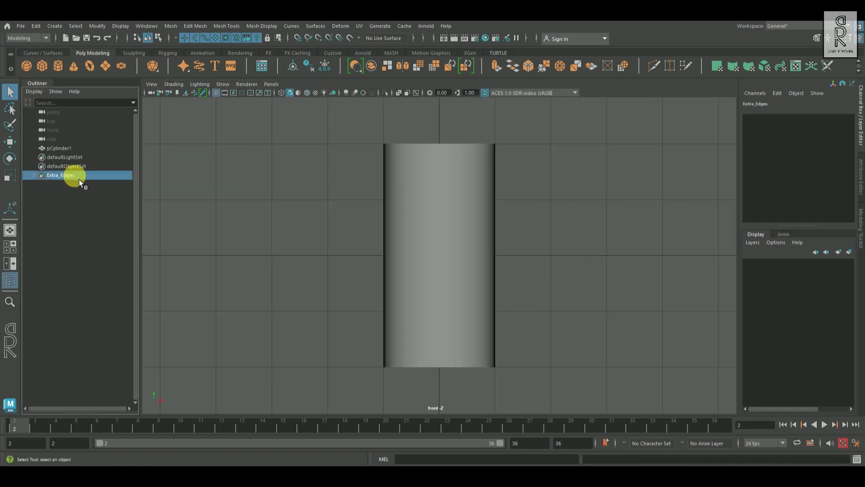
pyautogui.rightClick(77, 179)
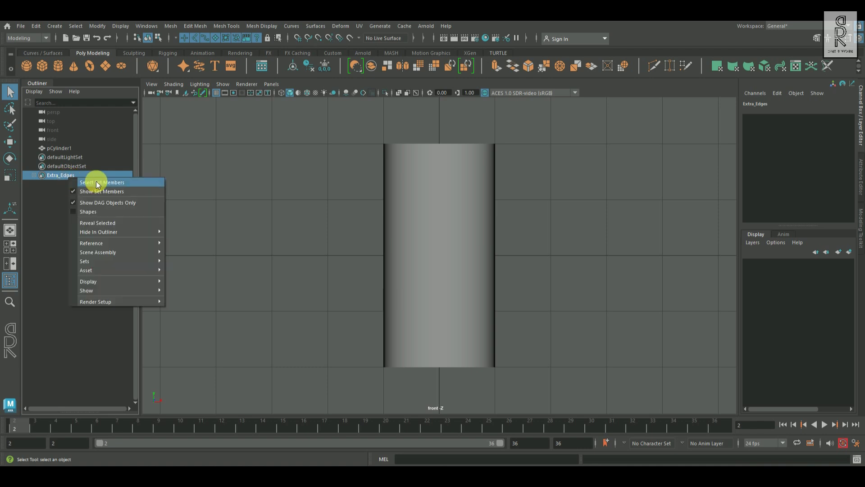
pyautogui.click(128, 183)
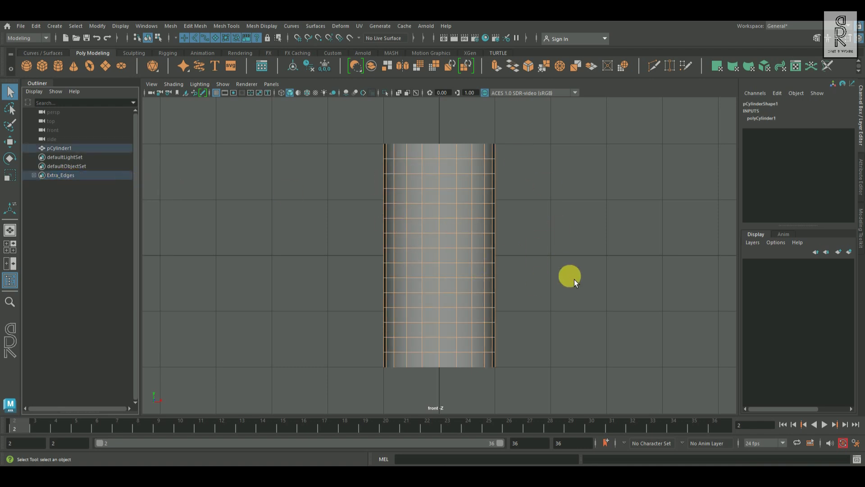
pyautogui.click(585, 271)
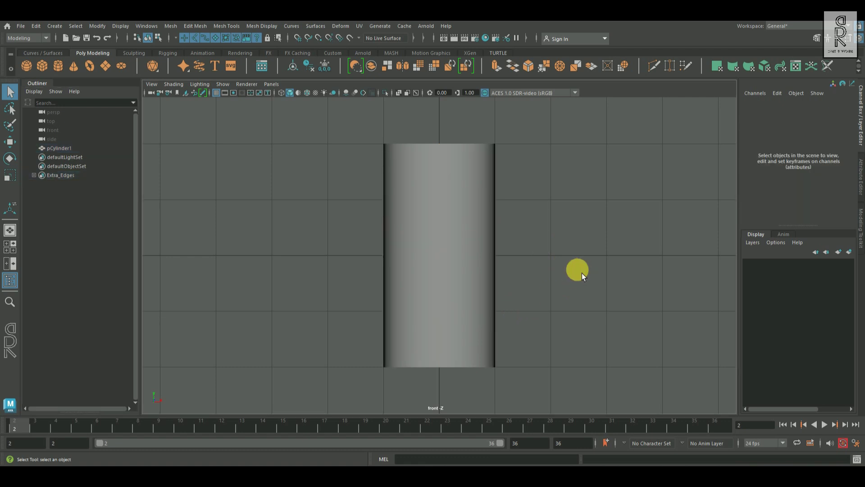
# Select all the side faces of the cylinder in the front view and poke them.
pyautogui.click(453, 205)
pyautogui.moveTo(459, 179); pyautogui.dragTo(463, 202, button='right')
pyautogui.moveTo(381, 176); pyautogui.dragTo(553, 365)
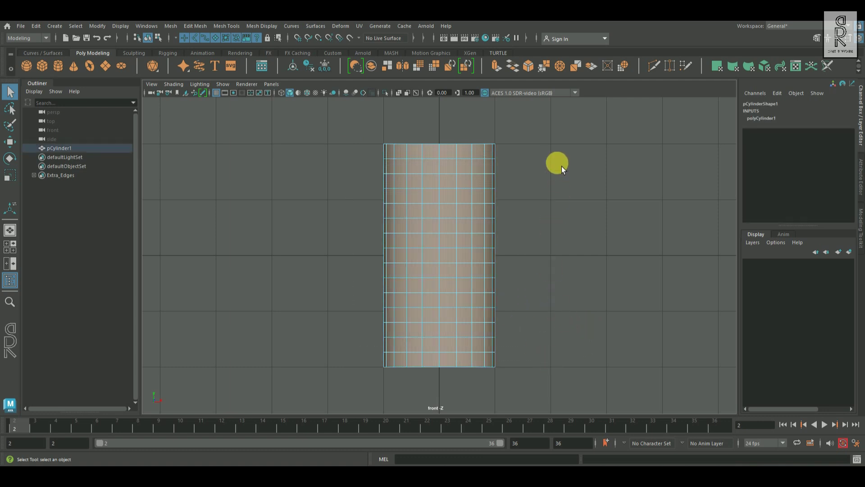
pyautogui.keyDown('shift'); pyautogui.moveTo(561, 166); pyautogui.dragTo(602, 149, button='right'); pyautogui.keyUp('shift')
# Return to object mode, deselect the cylinder and display wireframe on shaded in the front view.
pyautogui.moveTo(431, 182); pyautogui.dragTo(523, 149, button='right')
pyautogui.click(271, 172)
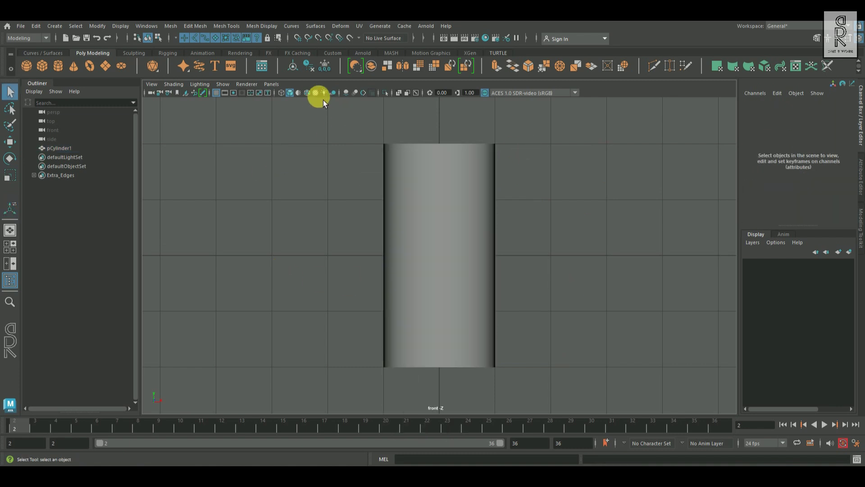
pyautogui.click(308, 93)
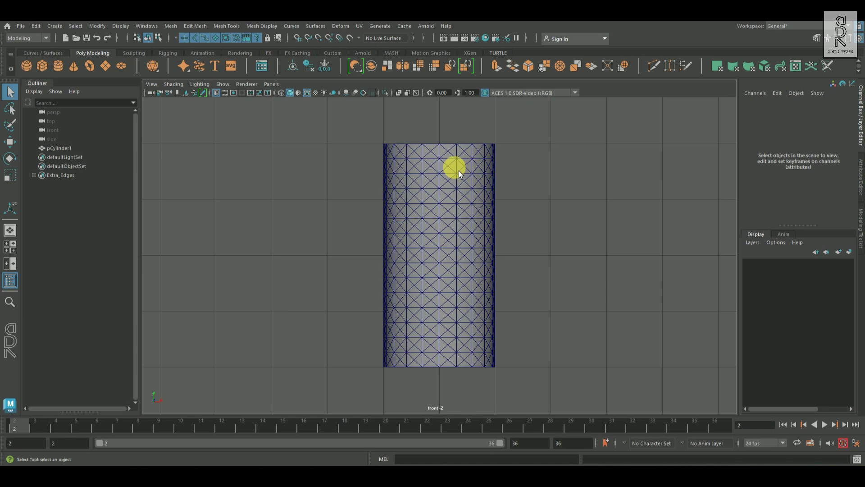
# Select the members of the Extra_Edges set and delete those edges to leave a diamond pattern.
pyautogui.click(67, 178)
pyautogui.rightClick(67, 178)
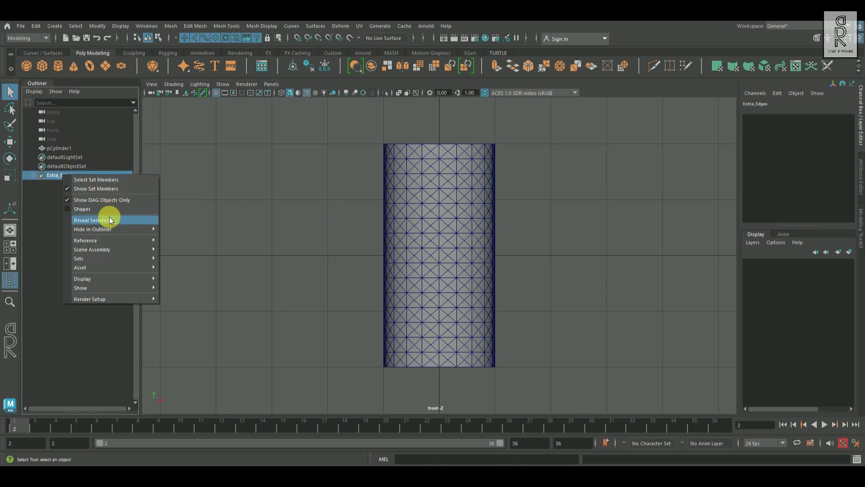
pyautogui.click(96, 180)
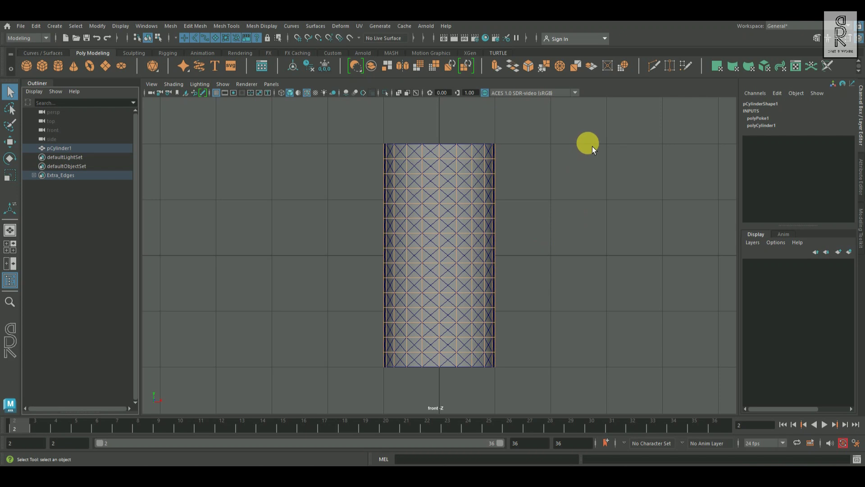
pyautogui.keyDown('shift'); pyautogui.rightClick(589, 144); pyautogui.keyUp('shift')
pyautogui.keyDown('shift'); pyautogui.moveTo(589, 142); pyautogui.dragTo(531, 167, button='right'); pyautogui.keyUp('shift')
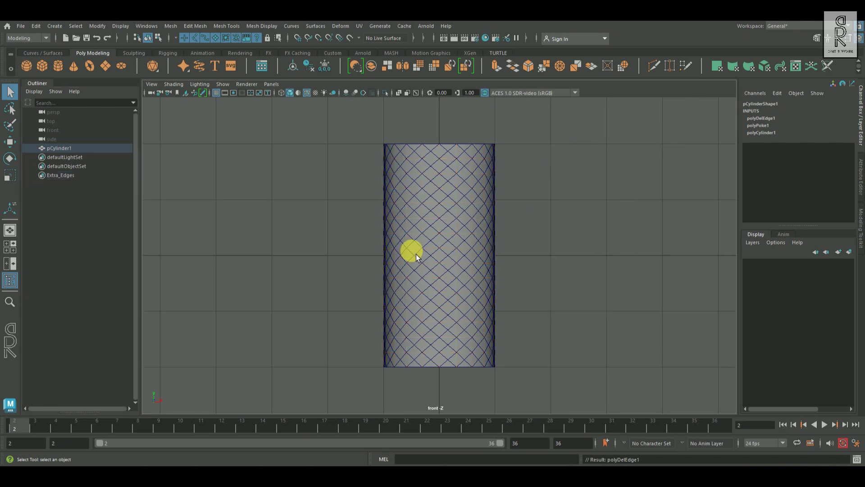
# Switch to the perspective view and display wireframe on shaded there.
pyautogui.scroll(2, 451, 261)
pyautogui.press('space')
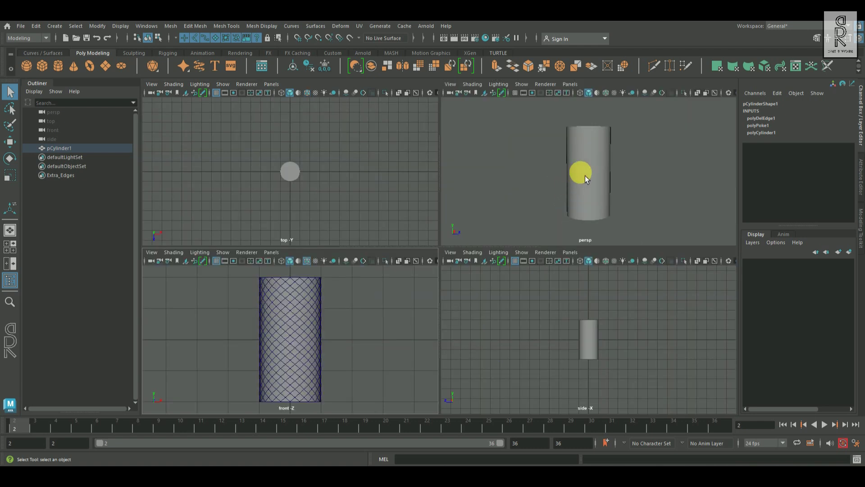
pyautogui.press('space')
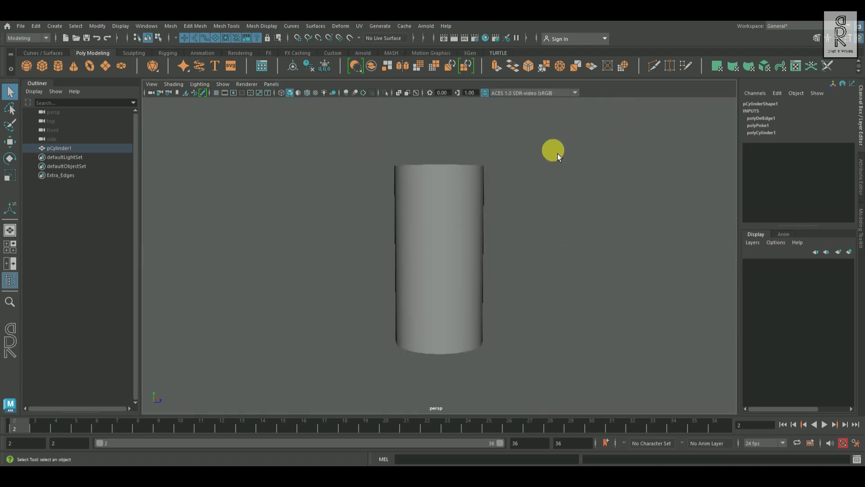
pyautogui.click(308, 94)
pyautogui.moveTo(561, 259)
pyautogui.keyDown('alt'); pyautogui.mouseDown()
pyautogui.moveTo(574, 282)
pyautogui.moveTo(564, 263)
pyautogui.moveTo(574, 253)
pyautogui.mouseUp(); pyautogui.keyUp('alt')
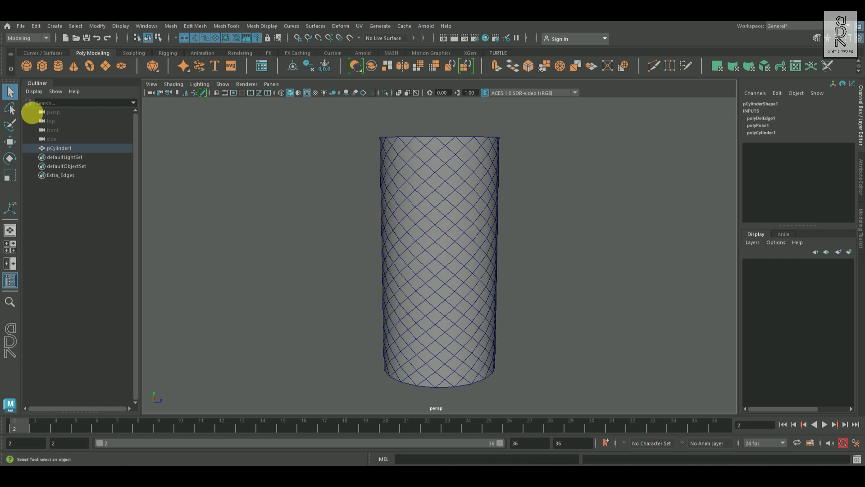
# Hide the Outliner and put the cylinder into face selection mode.
pyautogui.click(35, 82)
pyautogui.click(398, 199)
pyautogui.moveTo(415, 147); pyautogui.dragTo(417, 170, button='right')
pyautogui.keyDown('alt'); pyautogui.moveTo(418, 169); pyautogui.dragTo(427, 177); pyautogui.keyUp('alt')
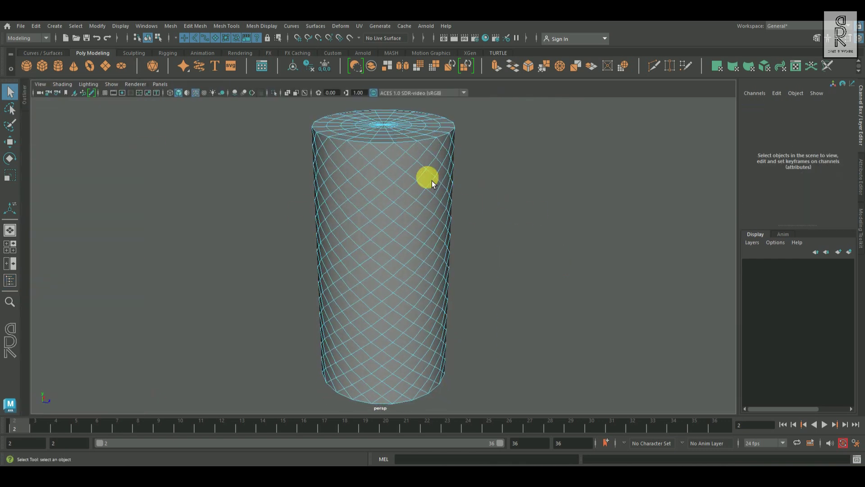
# Select a diagonal strip of diamond faces spiralling around the cylinder's side from the top rim to the bottom rim.
pyautogui.click(412, 162)
pyautogui.keyDown('shift'); pyautogui.doubleClick(398, 179); pyautogui.keyUp('shift')
pyautogui.keyDown('alt'); pyautogui.moveTo(490, 187); pyautogui.dragTo(464, 179); pyautogui.keyUp('alt')
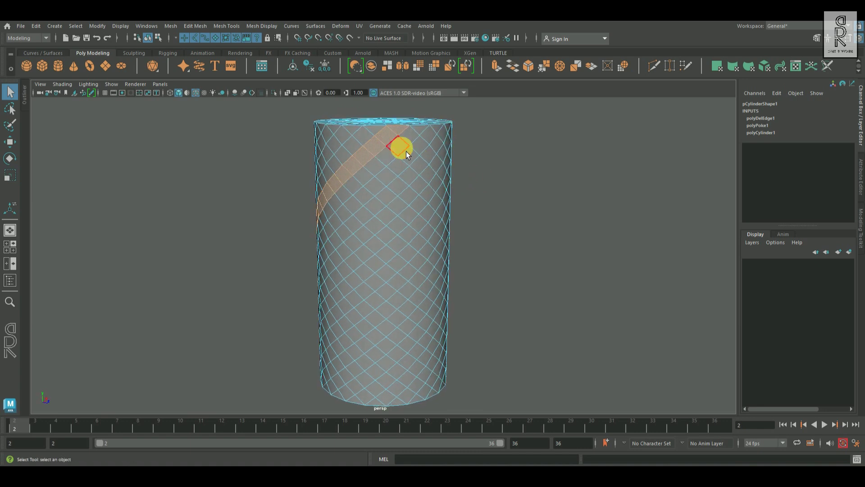
pyautogui.keyDown('shift'); pyautogui.doubleClick(434, 178); pyautogui.keyUp('shift')
pyautogui.keyDown('alt'); pyautogui.moveTo(439, 170); pyautogui.dragTo(487, 186); pyautogui.keyUp('alt')
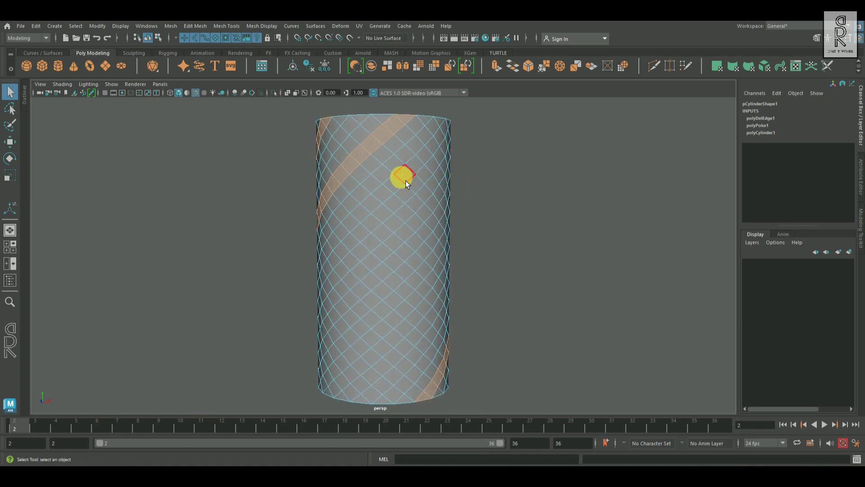
# Add the innermost ring of triangular cap faces around the cylinder's centre to the selection in the top view.
pyautogui.keyDown('alt'); pyautogui.moveTo(568, 208); pyautogui.dragTo(459, 290); pyautogui.keyUp('alt')
pyautogui.press('space')
pyautogui.press('space')
pyautogui.scroll(10, 399, 268)
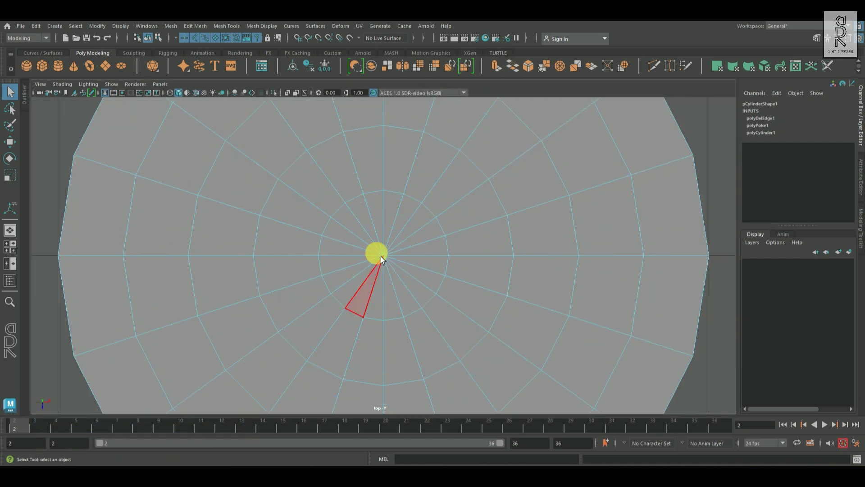
pyautogui.keyDown('shift'); pyautogui.moveTo(403, 280); pyautogui.dragTo(411, 286); pyautogui.keyUp('shift')
pyautogui.press('space')
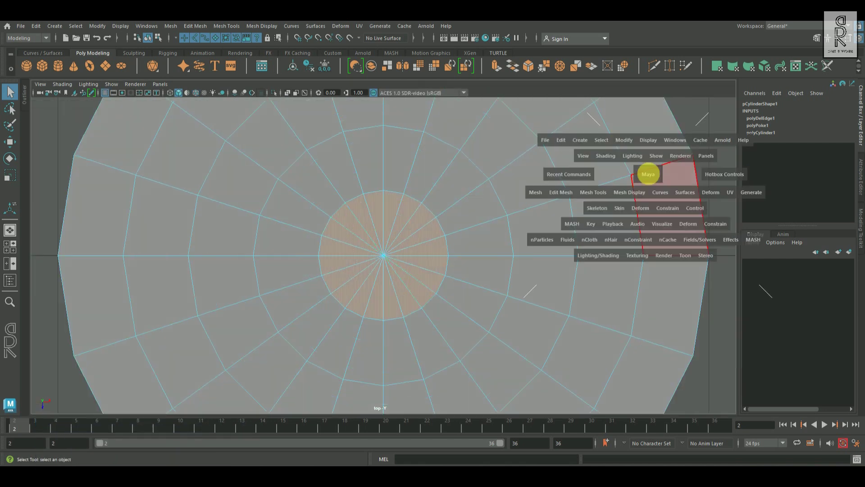
# Extend the face selection in the perspective view with radial spokes on the top cap and their connecting spiral strips around the side.
pyautogui.press('space')
pyautogui.keyDown('alt'); pyautogui.moveTo(498, 249); pyautogui.dragTo(371, 242); pyautogui.keyUp('alt')
pyautogui.keyDown('shift'); pyautogui.doubleClick(377, 227); pyautogui.keyUp('shift')
pyautogui.keyDown('alt'); pyautogui.moveTo(563, 234); pyautogui.dragTo(487, 246); pyautogui.keyUp('alt')
pyautogui.keyDown('shift'); pyautogui.click(424, 258); pyautogui.keyUp('shift')
pyautogui.keyDown('shift'); pyautogui.doubleClick(418, 239); pyautogui.keyUp('shift')
pyautogui.keyDown('alt'); pyautogui.moveTo(620, 256); pyautogui.dragTo(584, 268); pyautogui.keyUp('alt')
pyautogui.keyDown('alt'); pyautogui.moveTo(505, 265); pyautogui.dragTo(548, 217); pyautogui.keyUp('alt')
pyautogui.keyDown('shift'); pyautogui.doubleClick(411, 199); pyautogui.keyUp('shift')
pyautogui.keyDown('shift'); pyautogui.click(391, 184); pyautogui.keyUp('shift')
pyautogui.keyDown('shift'); pyautogui.doubleClick(396, 170); pyautogui.keyUp('shift')
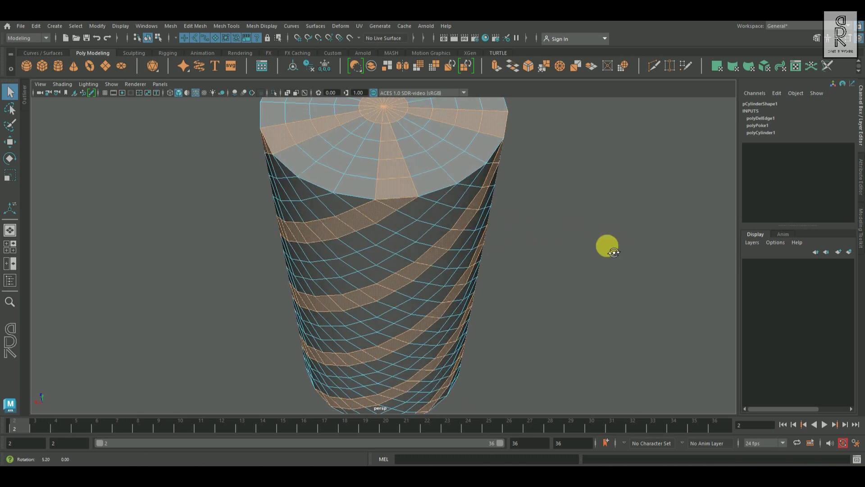
# Add matching radial face strips on the cylinder's bottom cap to the selection, linking the central faces to the spirals.
pyautogui.keyDown('alt'); pyautogui.moveTo(608, 246); pyautogui.dragTo(521, 247); pyautogui.keyUp('alt')
pyautogui.scroll(-5, 377, 278)
pyautogui.keyDown('alt'); pyautogui.moveTo(378, 279); pyautogui.dragTo(388, 193); pyautogui.keyUp('alt')
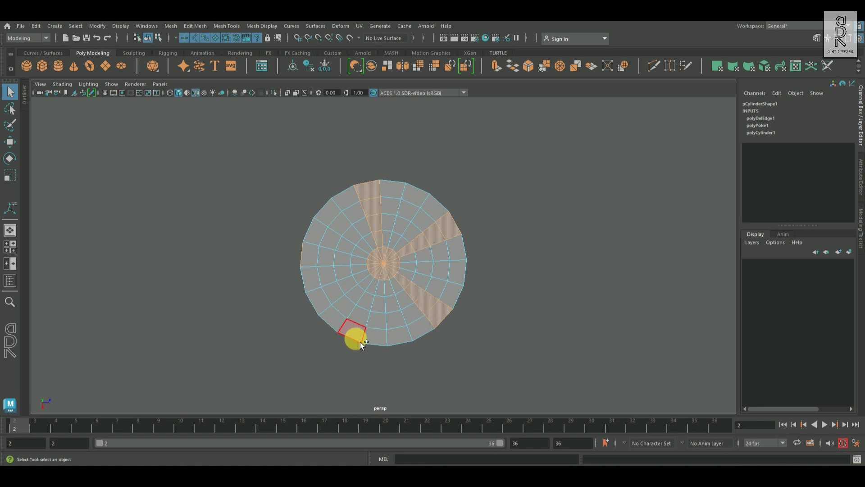
pyautogui.keyDown('alt'); pyautogui.moveTo(566, 339); pyautogui.dragTo(726, 308); pyautogui.keyUp('alt')
# Extract the selected spiral and cap faces from the cylinder, return to object mode and clear the selection.
pyautogui.keyDown('shift'); pyautogui.rightClick(547, 159); pyautogui.keyUp('shift')
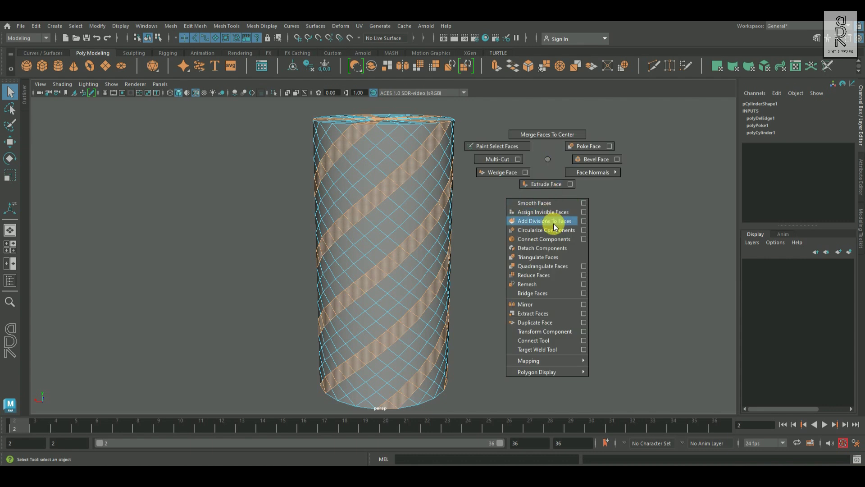
pyautogui.keyDown('shift'); pyautogui.moveTo(545, 301); pyautogui.dragTo(550, 314, button='right'); pyautogui.keyUp('shift')
pyautogui.moveTo(404, 190); pyautogui.dragTo(460, 174, button='right')
pyautogui.click(537, 188)
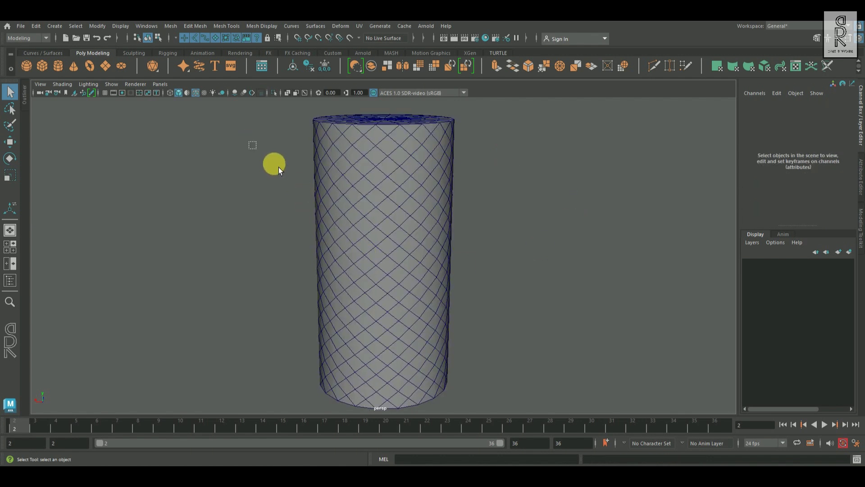
# Delete the construction history and freeze the transformations of both separated meshes.
pyautogui.moveTo(253, 146); pyautogui.dragTo(631, 369)
pyautogui.scroll(-3, 520, 302)
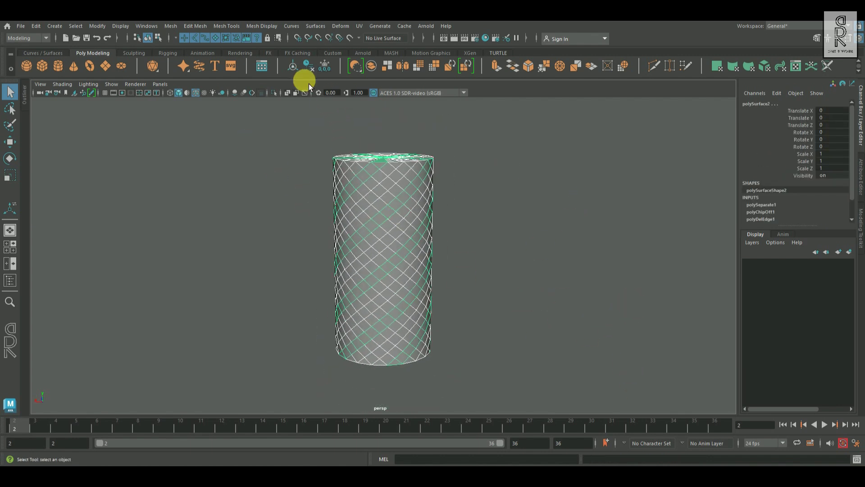
pyautogui.click(314, 69)
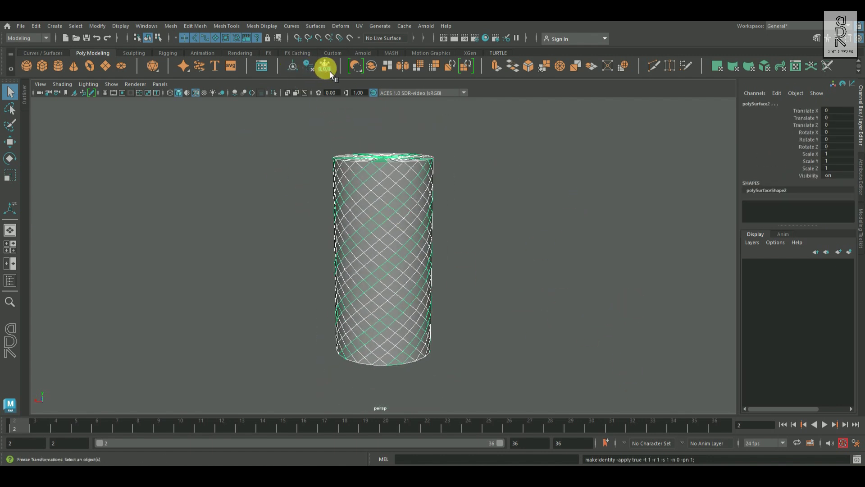
pyautogui.click(659, 278)
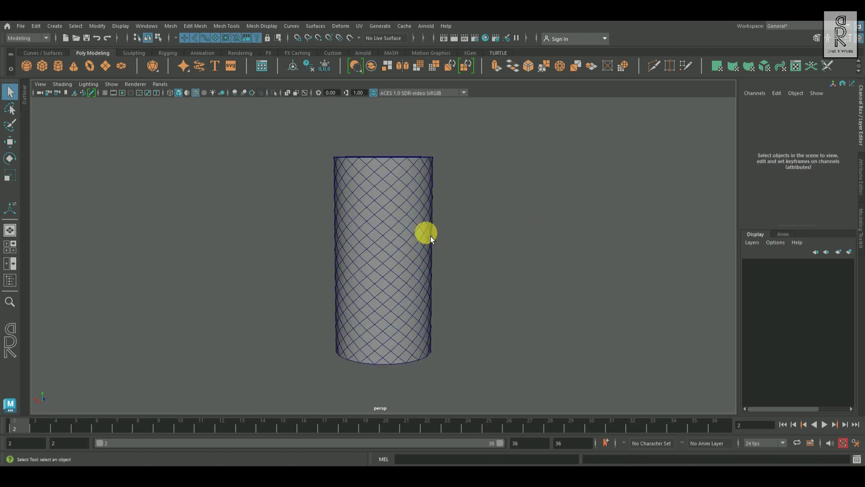
# Isolate the extracted spiral band mesh and turn off wireframe on shaded.
pyautogui.moveTo(329, 141); pyautogui.dragTo(502, 291)
pyautogui.keyDown('alt'); pyautogui.moveTo(404, 215); pyautogui.dragTo(501, 282); pyautogui.keyUp('alt')
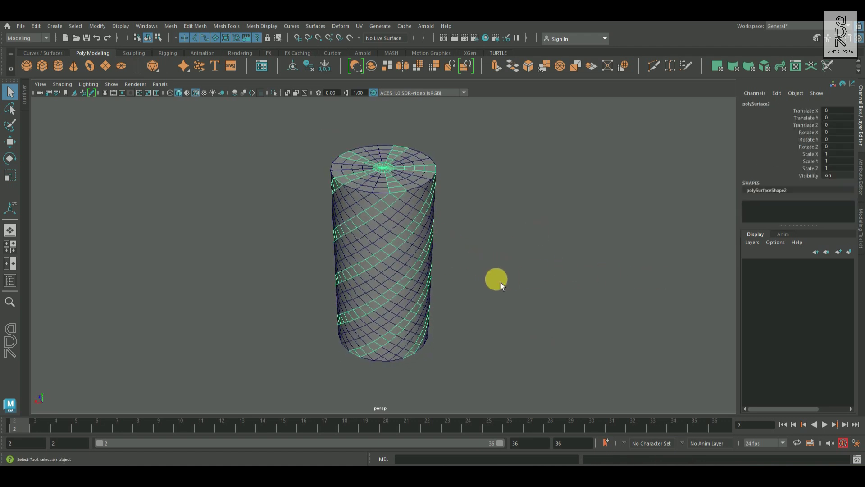
pyautogui.click(274, 93)
pyautogui.keyDown('alt'); pyautogui.moveTo(387, 245); pyautogui.dragTo(522, 258); pyautogui.keyUp('alt')
pyautogui.click(550, 248)
pyautogui.keyDown('alt'); pyautogui.moveTo(617, 287); pyautogui.dragTo(489, 305); pyautogui.keyUp('alt')
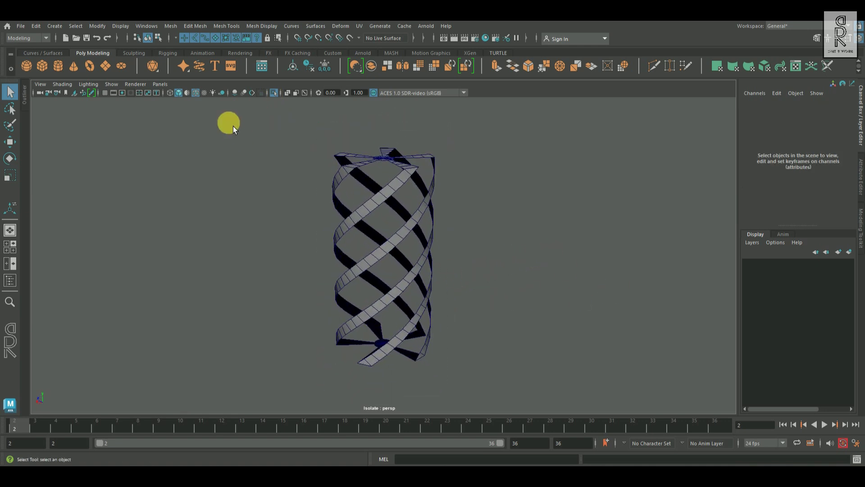
pyautogui.click(195, 93)
pyautogui.keyDown('alt'); pyautogui.moveTo(485, 258); pyautogui.dragTo(439, 237); pyautogui.keyUp('alt')
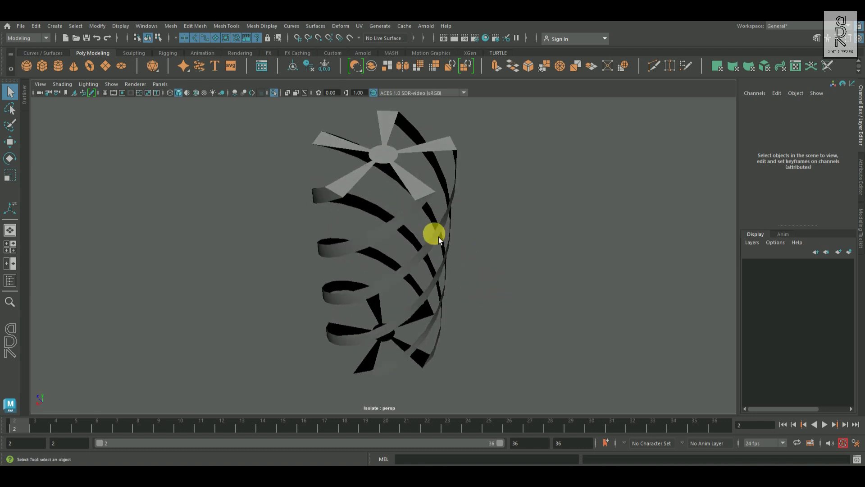
# Extrude the spiral bands with a thickness of 0.06.
pyautogui.click(418, 216)
pyautogui.keyDown('alt'); pyautogui.moveTo(483, 265); pyautogui.dragTo(508, 207); pyautogui.keyUp('alt')
pyautogui.keyDown('shift'); pyautogui.moveTo(504, 127); pyautogui.dragTo(516, 228, button='right'); pyautogui.keyUp('shift')
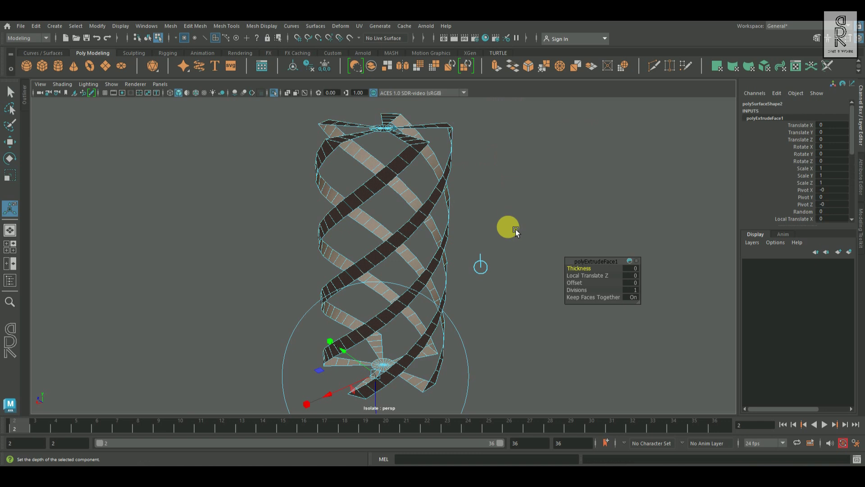
pyautogui.keyDown('alt'); pyautogui.moveTo(404, 224); pyautogui.dragTo(456, 252, button='right'); pyautogui.keyUp('alt')
pyautogui.keyDown('alt'); pyautogui.moveTo(456, 253); pyautogui.dragTo(482, 275); pyautogui.keyUp('alt')
pyautogui.moveTo(579, 270); pyautogui.dragTo(590, 270)
pyautogui.moveTo(596, 276); pyautogui.dragTo(666, 261, button='middle')
pyautogui.keyDown('alt'); pyautogui.moveTo(659, 255); pyautogui.dragTo(522, 170); pyautogui.keyUp('alt')
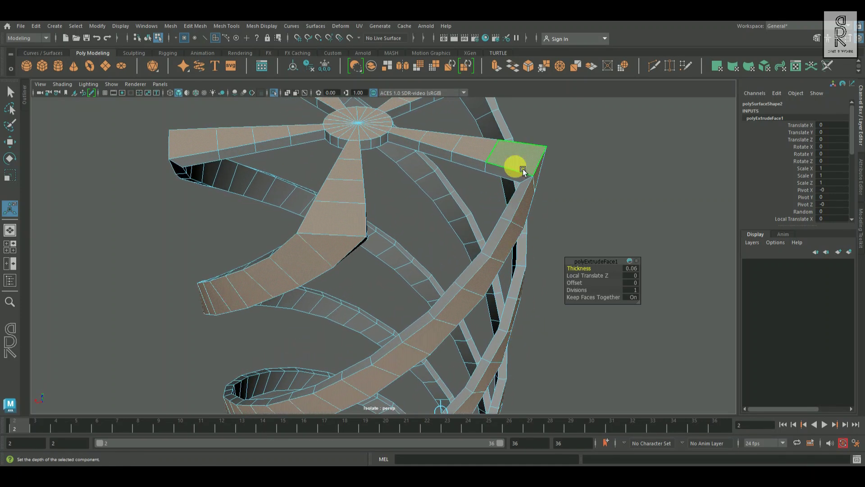
# Insert five edge loops along the extruded spiral bands, splitting the edge rings of their surfaces and thickness sides.
pyautogui.moveTo(522, 170); pyautogui.dragTo(518, 135, button='right')
pyautogui.keyDown('shift'); pyautogui.rightClick(653, 181); pyautogui.keyUp('shift')
pyautogui.keyDown('shift'); pyautogui.moveTo(653, 180); pyautogui.dragTo(641, 248, button='right'); pyautogui.keyUp('shift')
pyautogui.keyDown('alt'); pyautogui.moveTo(641, 248); pyautogui.dragTo(502, 255); pyautogui.keyUp('alt')
pyautogui.click(202, 132)
pyautogui.press('g')
pyautogui.click(474, 166)
pyautogui.press('g')
pyautogui.keyDown('alt'); pyautogui.moveTo(569, 242); pyautogui.dragTo(521, 209); pyautogui.keyUp('alt')
pyautogui.click(508, 205)
pyautogui.press('g')
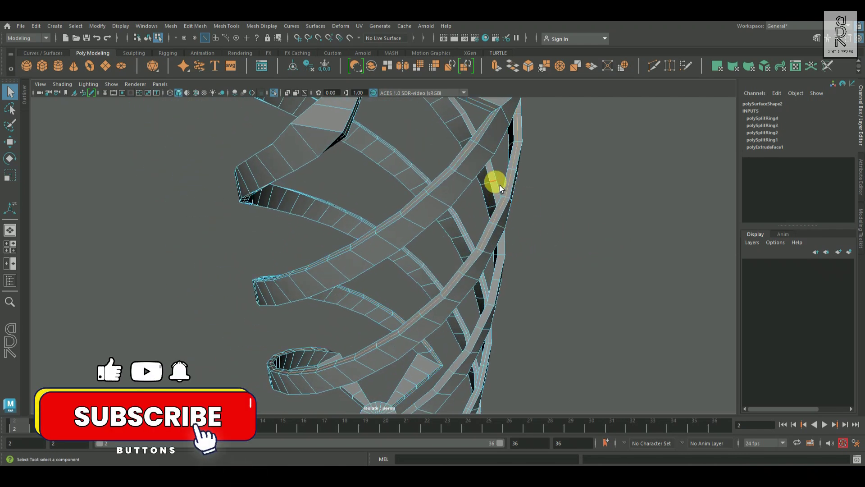
pyautogui.click(499, 185)
pyautogui.press('g')
# Return to object mode, preview the spiral bands smoothed, and restore their unsmoothed display.
pyautogui.keyDown('alt'); pyautogui.moveTo(650, 269); pyautogui.dragTo(456, 232); pyautogui.keyUp('alt')
pyautogui.click(588, 240)
pyautogui.press('F8')
pyautogui.click(456, 232)
pyautogui.press('3')
pyautogui.click(554, 241)
pyautogui.keyDown('alt'); pyautogui.moveTo(554, 241); pyautogui.dragTo(531, 267); pyautogui.keyUp('alt')
pyautogui.click(437, 225)
pyautogui.press('1')
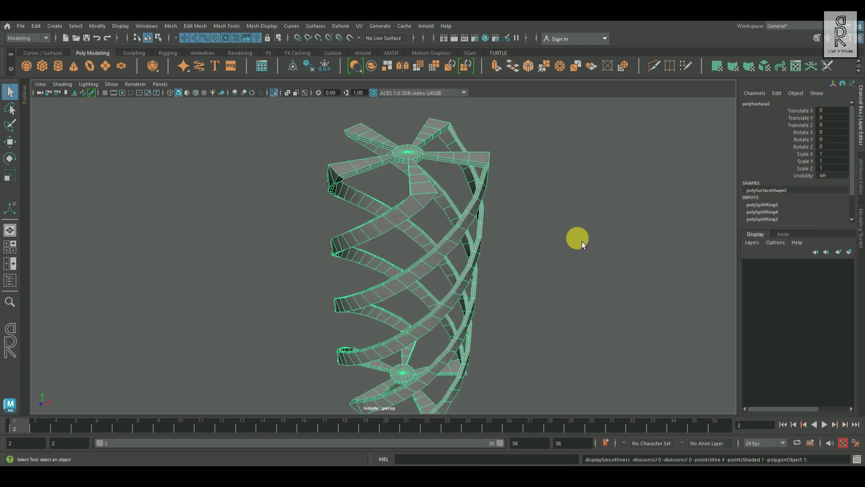
# Smooth the spiral band mesh with 2 divisions and return to object mode.
pyautogui.keyDown('shift'); pyautogui.rightClick(577, 141); pyautogui.keyUp('shift')
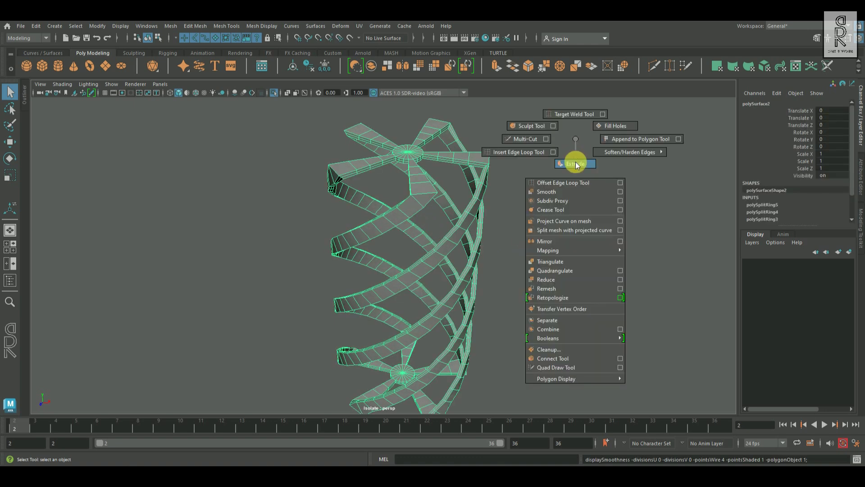
pyautogui.click(572, 192)
pyautogui.keyDown('alt'); pyautogui.moveTo(578, 203); pyautogui.dragTo(568, 240); pyautogui.keyUp('alt')
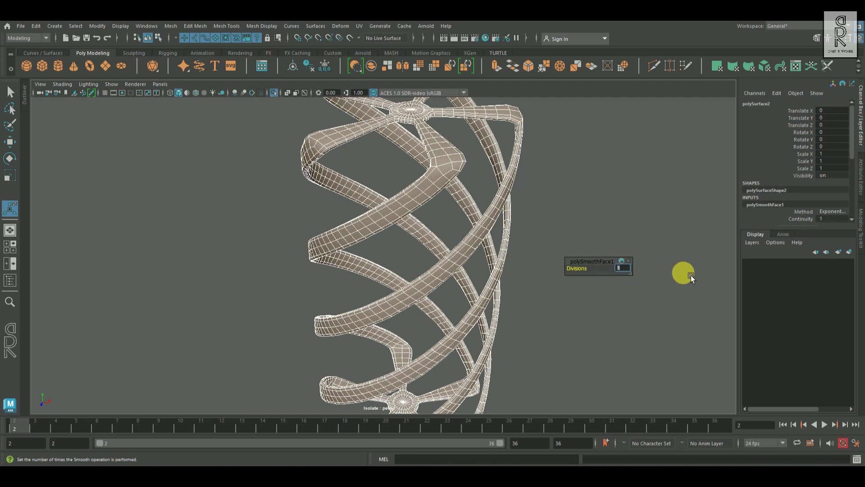
pyautogui.write('2')
pyautogui.press('Return')
pyautogui.scroll(-1, 483, 196)
pyautogui.moveTo(433, 169); pyautogui.dragTo(474, 155, button='right')
pyautogui.click(515, 223)
# Exit isolation to show the whole model and select the inner cylinder.
pyautogui.keyDown('alt'); pyautogui.moveTo(515, 224); pyautogui.dragTo(644, 231); pyautogui.keyUp('alt')
pyautogui.keyDown('alt'); pyautogui.moveTo(644, 230); pyautogui.dragTo(609, 250, button='right'); pyautogui.keyUp('alt')
pyautogui.keyDown('alt'); pyautogui.moveTo(609, 250); pyautogui.dragTo(264, 118); pyautogui.keyUp('alt')
pyautogui.click(274, 92)
pyautogui.keyDown('alt'); pyautogui.moveTo(517, 255); pyautogui.dragTo(479, 247, button='right'); pyautogui.keyUp('alt')
pyautogui.click(483, 267)
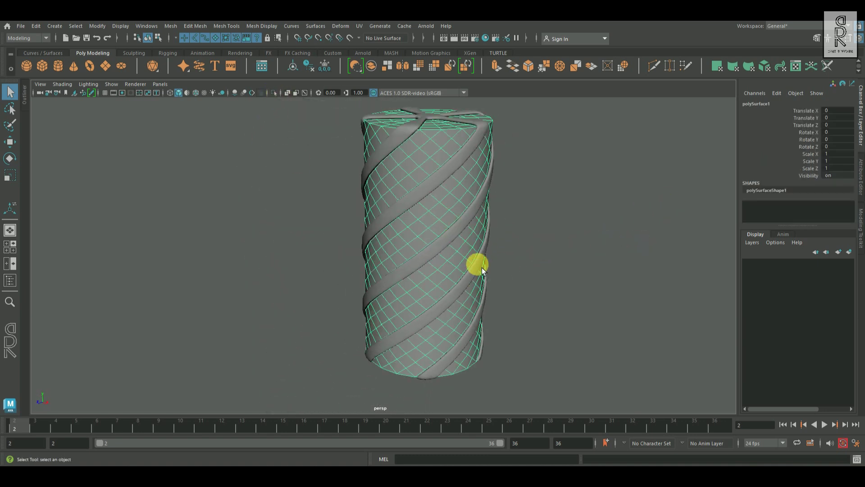
# Scale the inner cylinder to 0.98 in X, Y and Z so it sits inside the spiral bands.
pyautogui.keyDown('alt'); pyautogui.moveTo(403, 218); pyautogui.dragTo(442, 238); pyautogui.keyUp('alt')
pyautogui.keyDown('alt'); pyautogui.moveTo(442, 238); pyautogui.dragTo(469, 263, button='right'); pyautogui.keyUp('alt')
pyautogui.keyDown('alt'); pyautogui.moveTo(469, 264); pyautogui.dragTo(511, 263); pyautogui.keyUp('alt')
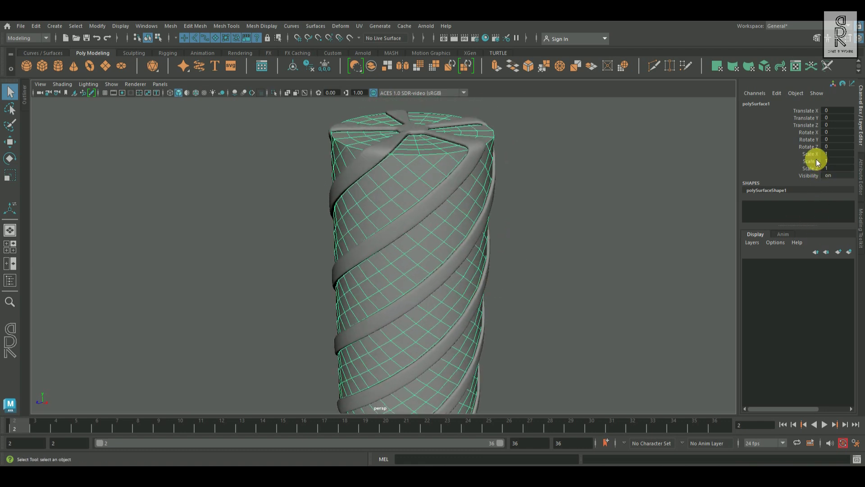
pyautogui.press('r')
pyautogui.click(811, 153)
pyautogui.moveTo(814, 156); pyautogui.dragTo(811, 168)
pyautogui.moveTo(642, 277); pyautogui.dragTo(639, 282, button='middle')
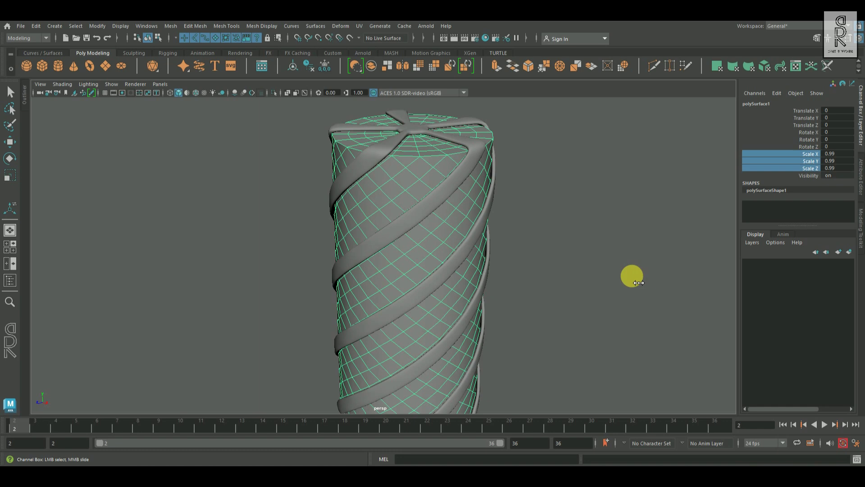
pyautogui.click(845, 168)
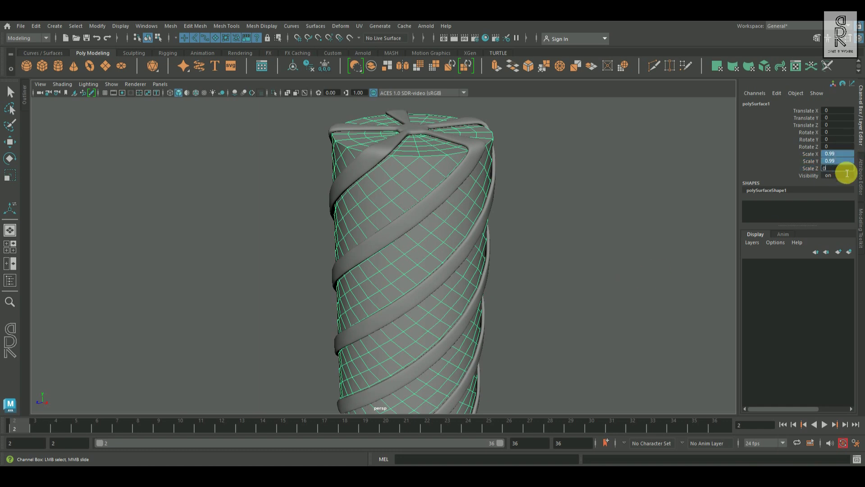
pyautogui.click(576, 221)
pyautogui.keyDown('alt'); pyautogui.moveTo(576, 221); pyautogui.dragTo(413, 242); pyautogui.keyUp('alt')
pyautogui.click(403, 236)
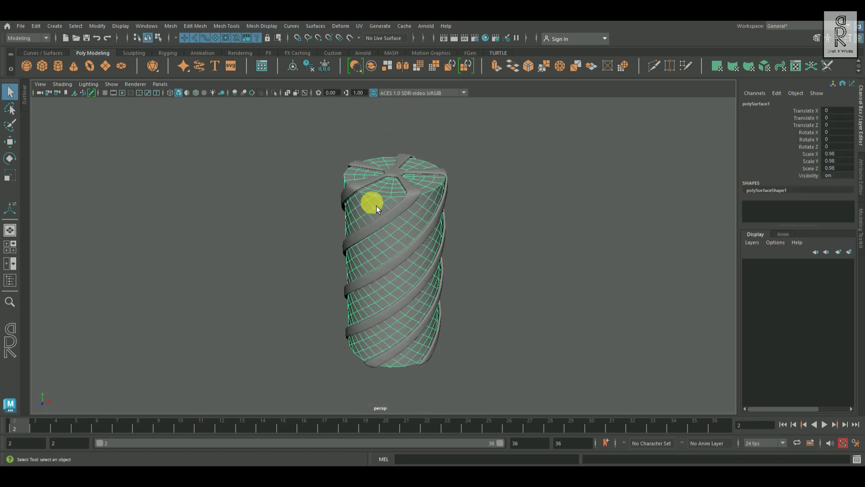
# Clear the history and freeze the transformations of the smoothed bands and the scaled inner cylinder.
pyautogui.moveTo(312, 145); pyautogui.dragTo(562, 388)
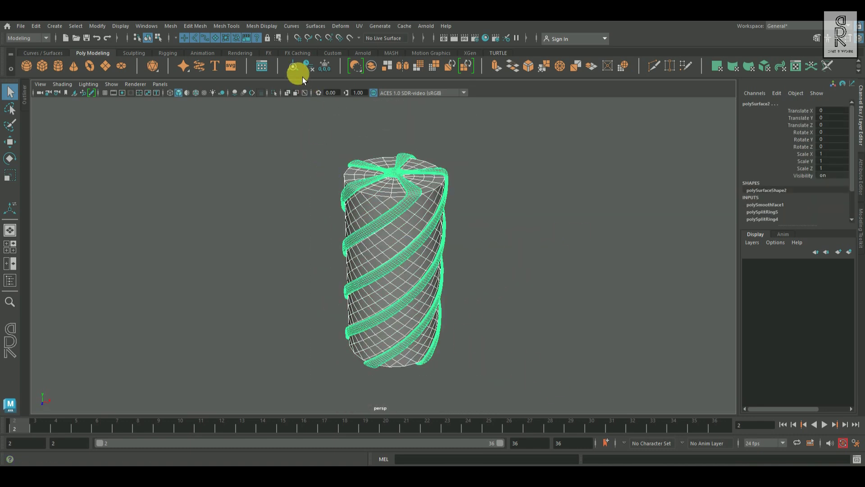
pyautogui.click(312, 70)
pyautogui.click(332, 69)
pyautogui.click(566, 252)
pyautogui.keyDown('alt'); pyautogui.moveTo(579, 298); pyautogui.dragTo(529, 294); pyautogui.keyUp('alt')
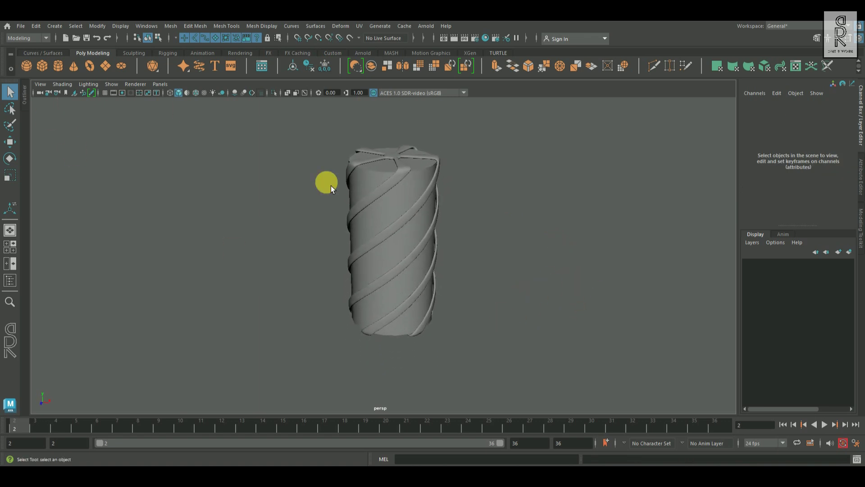
# Switch to the FX toolset and make the inner cylinder an nCloth object.
pyautogui.click(46, 38)
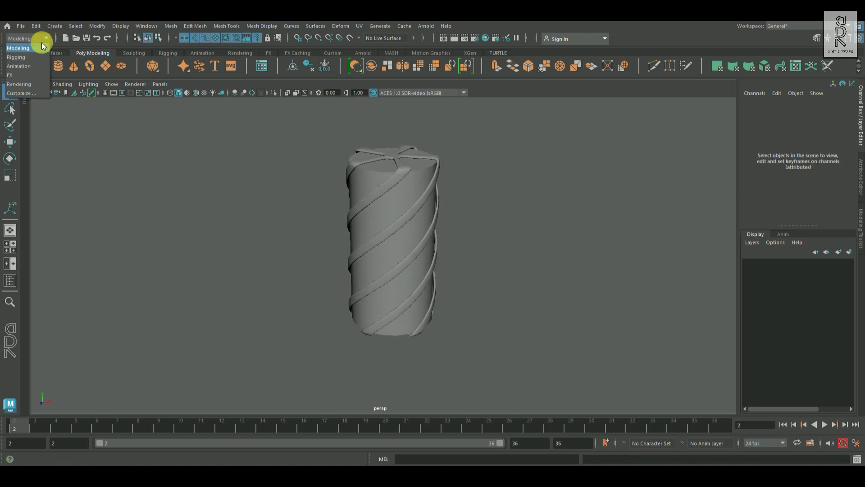
pyautogui.click(22, 74)
pyautogui.click(425, 209)
pyautogui.scroll(2, 425, 210)
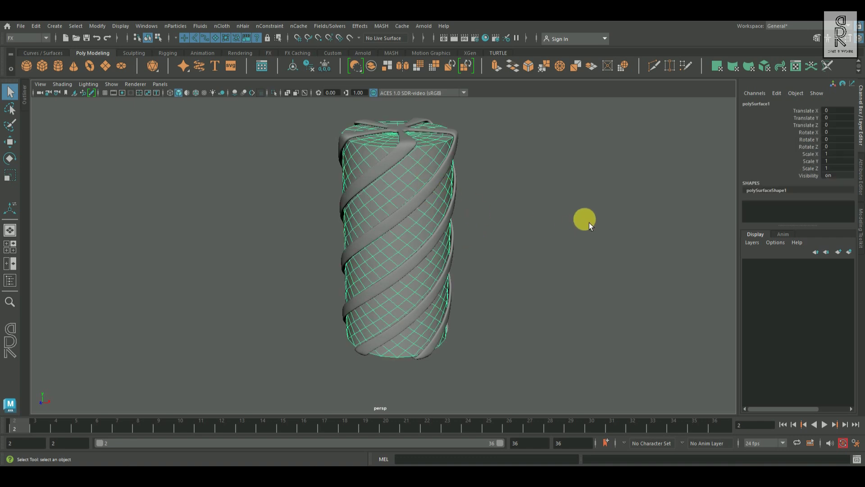
pyautogui.click(224, 27)
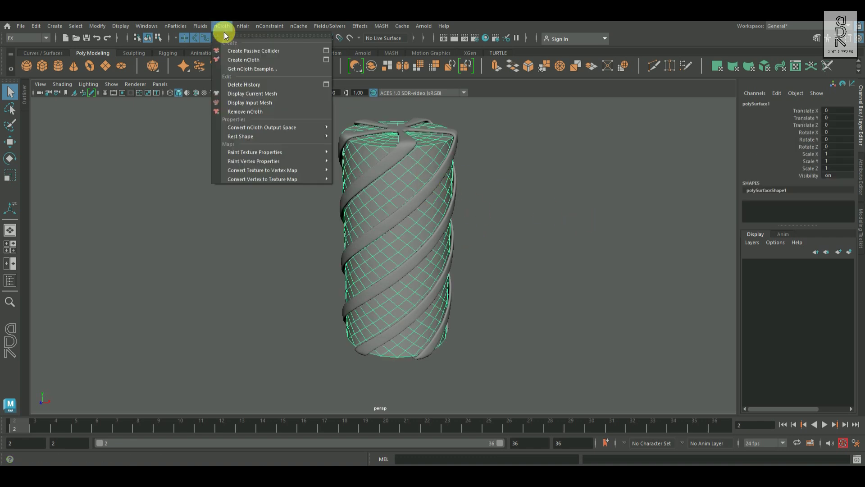
pyautogui.click(254, 62)
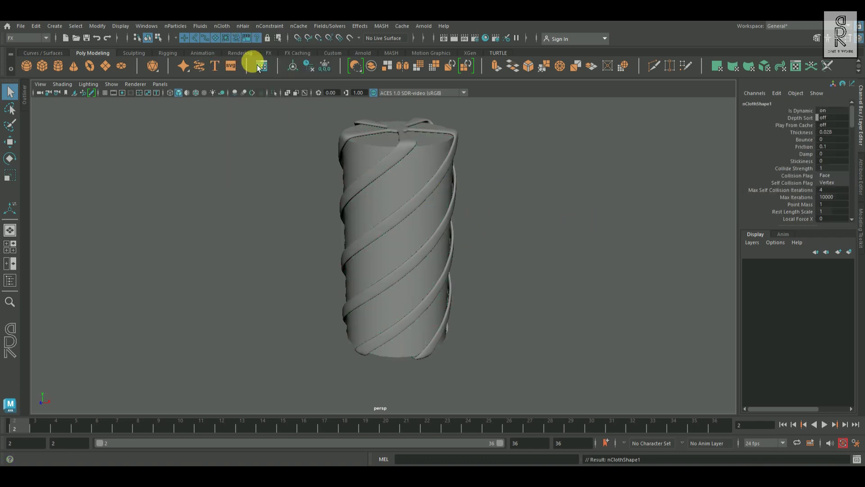
# Make the spiral band mesh a passive collider for the cloth.
pyautogui.click(444, 182)
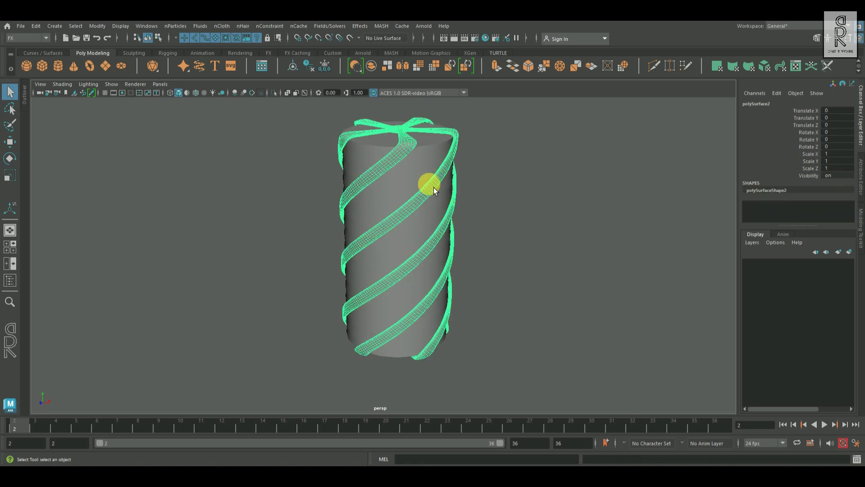
pyautogui.click(221, 28)
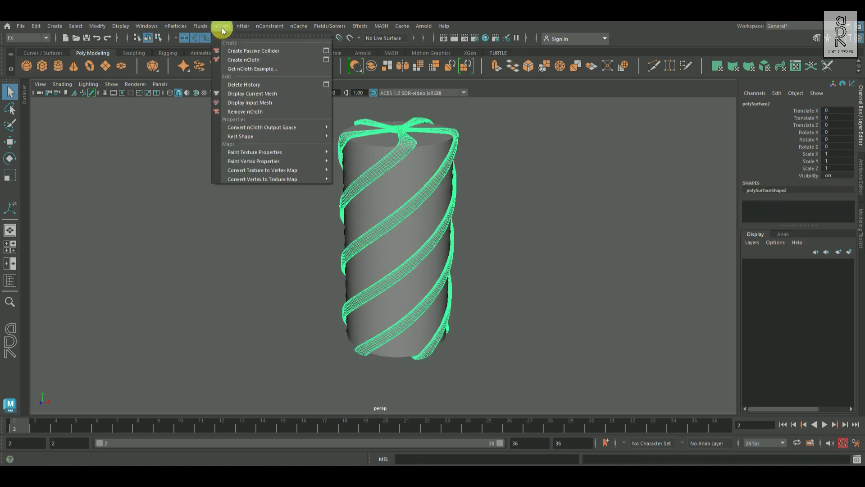
pyautogui.click(258, 54)
# Smooth the inner nCloth cylinder with 3 divisions, return to object mode and check it against the spiral bands.
pyautogui.scroll(3, 395, 203)
pyautogui.keyDown('alt'); pyautogui.moveTo(483, 240); pyautogui.dragTo(411, 215); pyautogui.keyUp('alt')
pyautogui.click(411, 215)
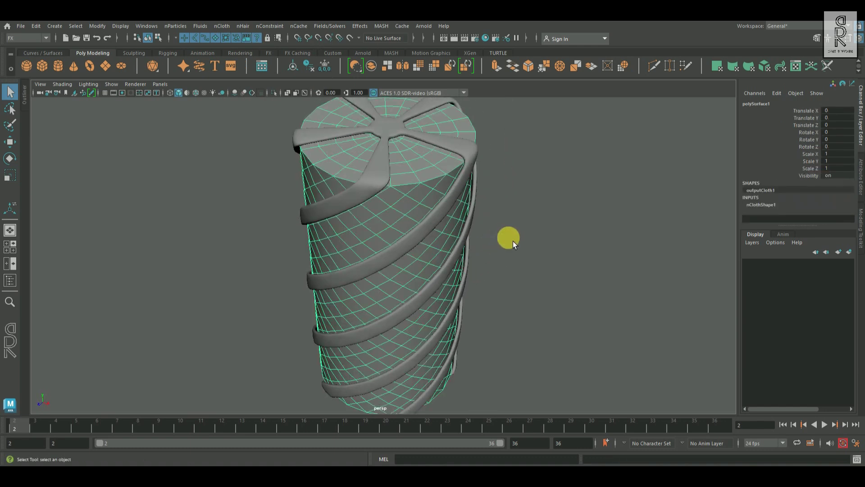
pyautogui.press('f')
pyautogui.keyDown('shift'); pyautogui.moveTo(530, 125); pyautogui.dragTo(534, 180, button='right'); pyautogui.keyUp('shift')
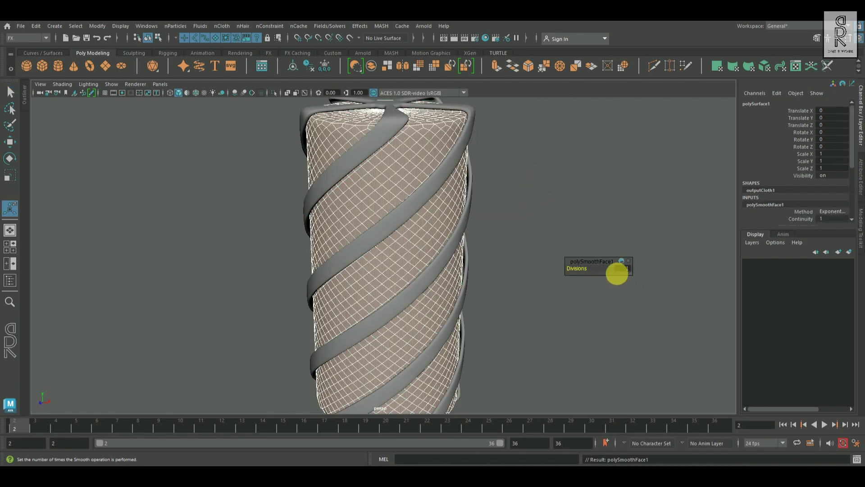
pyautogui.write('3')
pyautogui.press('Return')
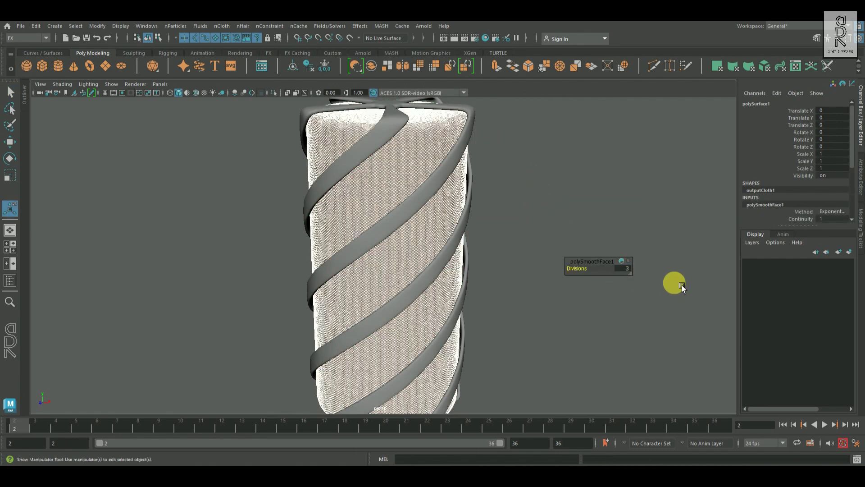
pyautogui.keyDown('alt'); pyautogui.moveTo(413, 233); pyautogui.dragTo(405, 289); pyautogui.keyUp('alt')
pyautogui.keyDown('alt'); pyautogui.moveTo(405, 289); pyautogui.dragTo(446, 272, button='right'); pyautogui.keyUp('alt')
pyautogui.moveTo(403, 183); pyautogui.dragTo(474, 147, button='right')
pyautogui.click(613, 255)
pyautogui.keyDown('alt'); pyautogui.moveTo(614, 255); pyautogui.dragTo(551, 210); pyautogui.keyUp('alt')
pyautogui.click(431, 230)
pyautogui.keyDown('alt'); pyautogui.moveTo(505, 231); pyautogui.dragTo(473, 240, button='right'); pyautogui.keyUp('alt')
pyautogui.keyDown('alt'); pyautogui.moveTo(473, 239); pyautogui.dragTo(489, 238); pyautogui.keyUp('alt')
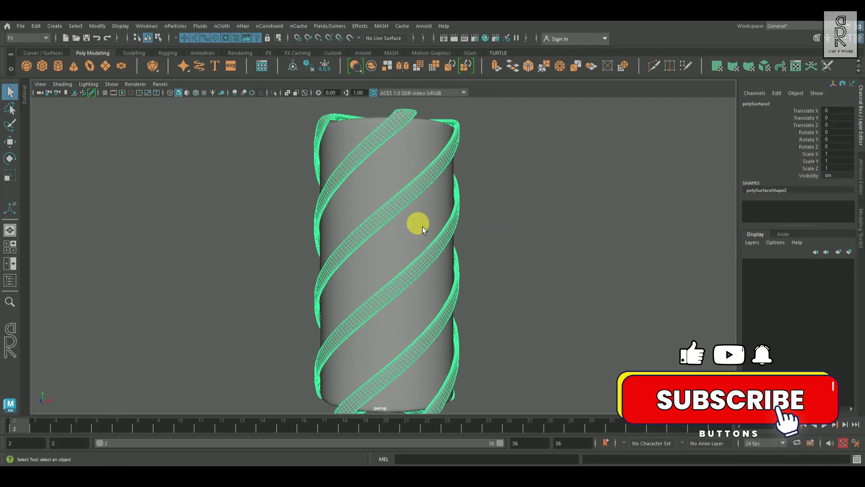
# Select the inner cylinder and set the animation start time to frame 1.
pyautogui.click(422, 226)
pyautogui.keyDown('alt'); pyautogui.moveTo(594, 266); pyautogui.dragTo(568, 269, button='right'); pyautogui.keyUp('alt')
pyautogui.moveTo(24, 445); pyautogui.dragTo(2, 442)
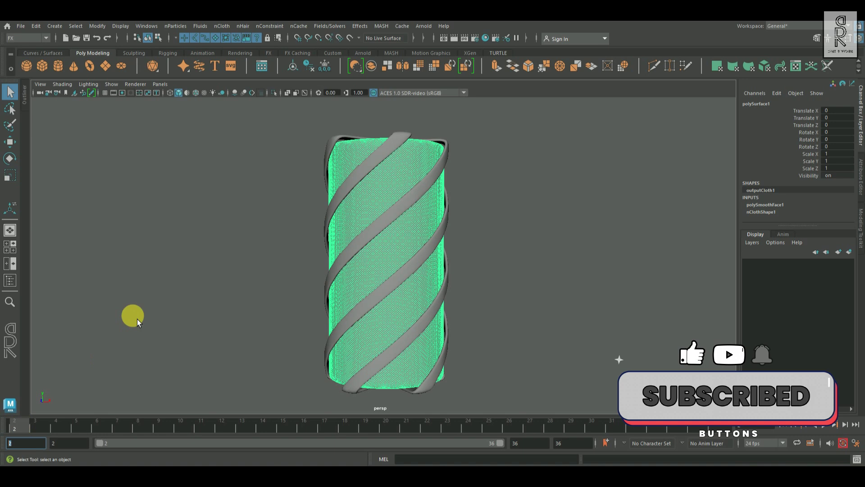
pyautogui.write('1')
pyautogui.press('Return')
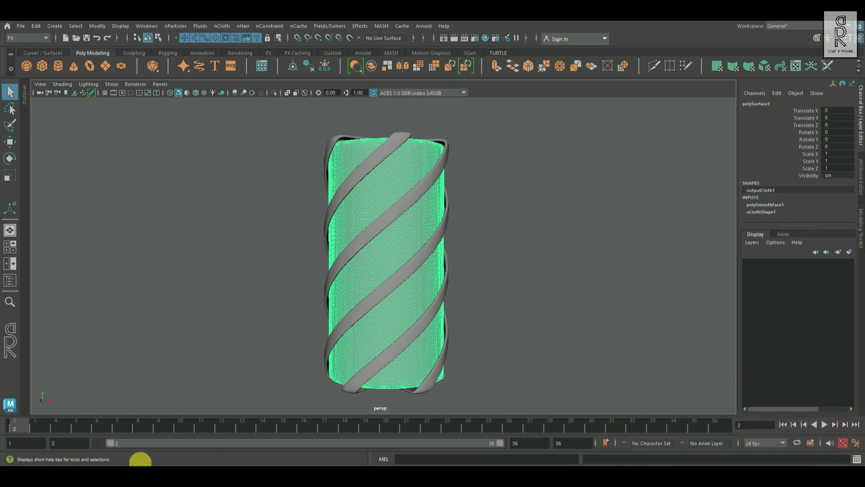
# Start the playback range at frame 1, run the cloth simulation and rewind it to the first frame.
pyautogui.moveTo(118, 449); pyautogui.dragTo(54, 447)
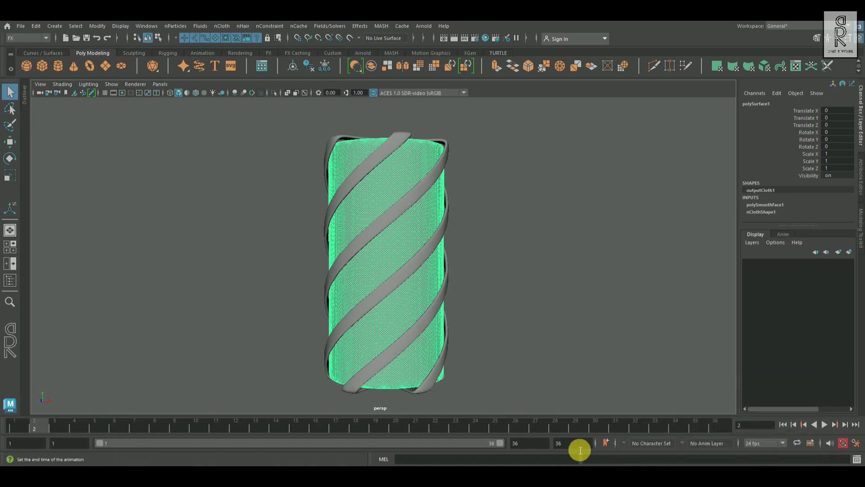
pyautogui.click(585, 342)
pyautogui.keyDown('alt'); pyautogui.moveTo(558, 219); pyautogui.dragTo(559, 221); pyautogui.keyUp('alt')
pyautogui.click(828, 429)
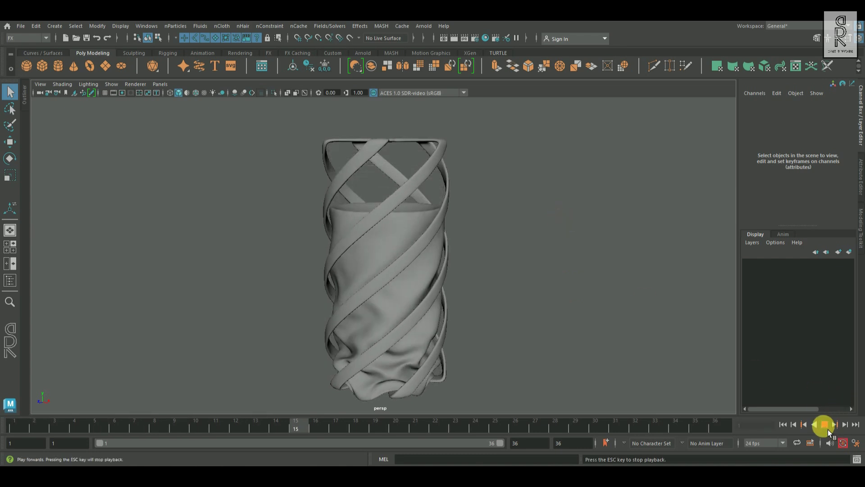
pyautogui.click(829, 429)
pyautogui.keyDown('alt'); pyautogui.moveTo(562, 299); pyautogui.dragTo(653, 339); pyautogui.keyUp('alt')
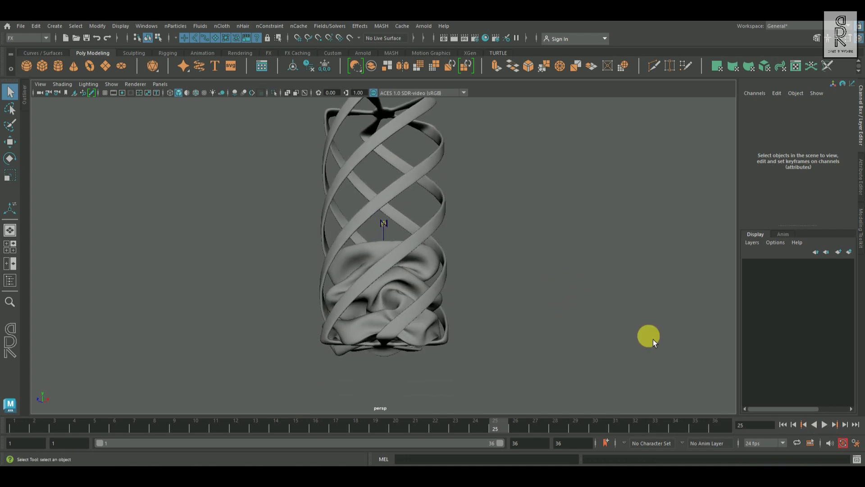
pyautogui.click(784, 424)
# Set the nucleus solver's gravity to 0.
pyautogui.click(402, 183)
pyautogui.keyDown('alt'); pyautogui.moveTo(509, 239); pyautogui.dragTo(524, 259); pyautogui.keyUp('alt')
pyautogui.keyDown('alt'); pyautogui.moveTo(410, 355); pyautogui.dragTo(600, 301); pyautogui.keyUp('alt')
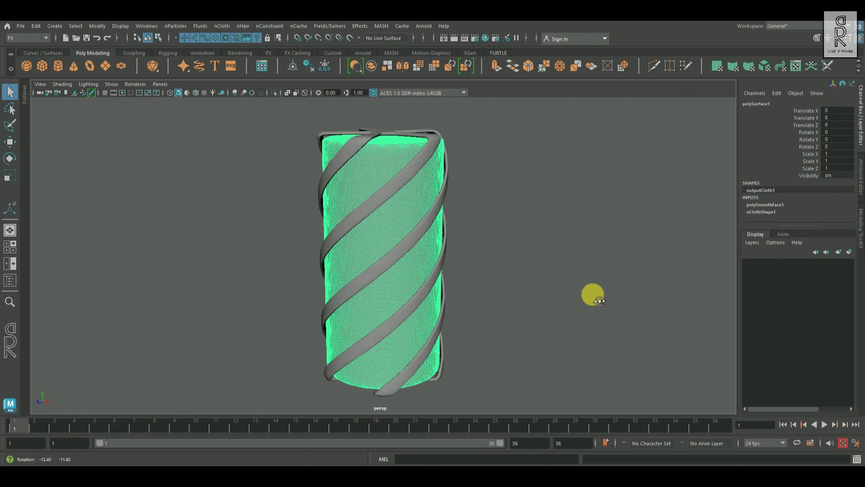
pyautogui.click(859, 175)
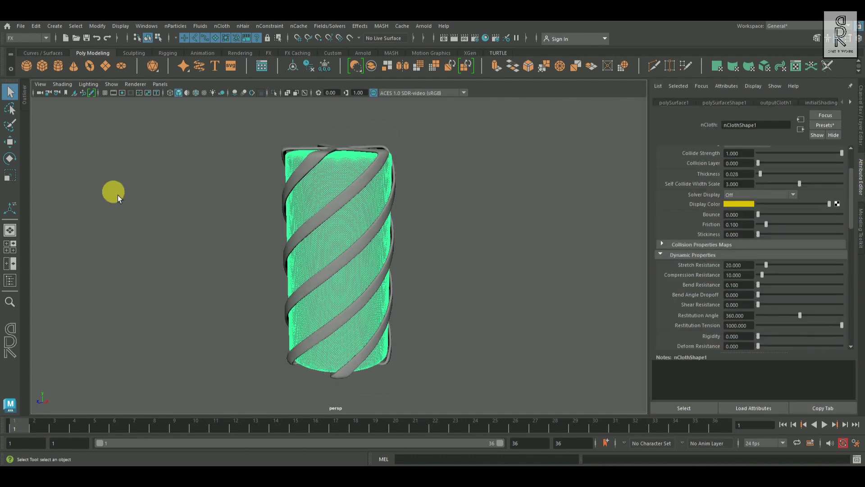
pyautogui.click(33, 101)
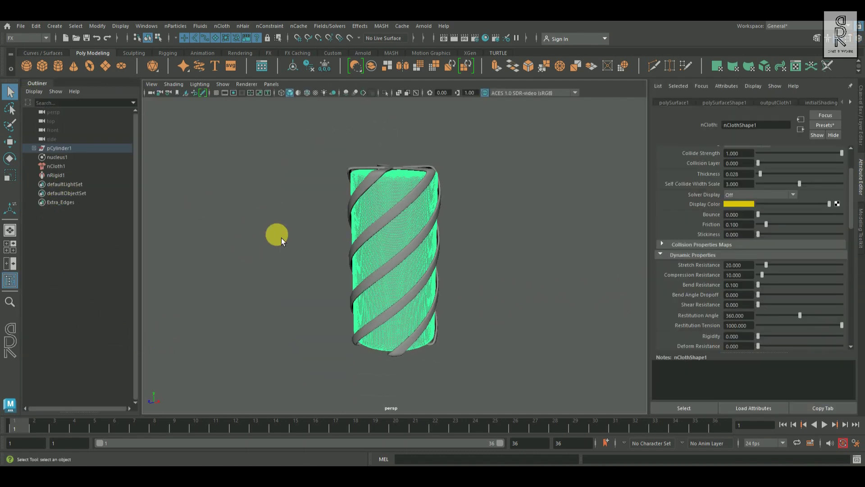
pyautogui.click(281, 237)
pyautogui.click(55, 158)
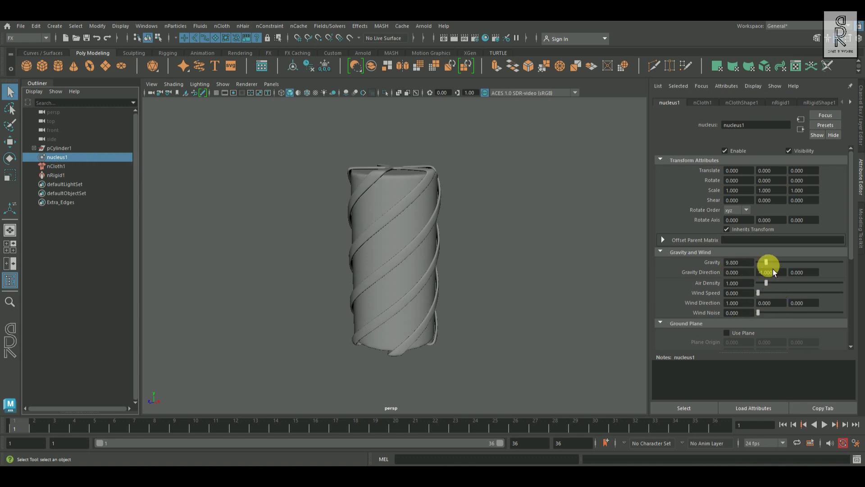
pyautogui.scroll(4, 447, 303)
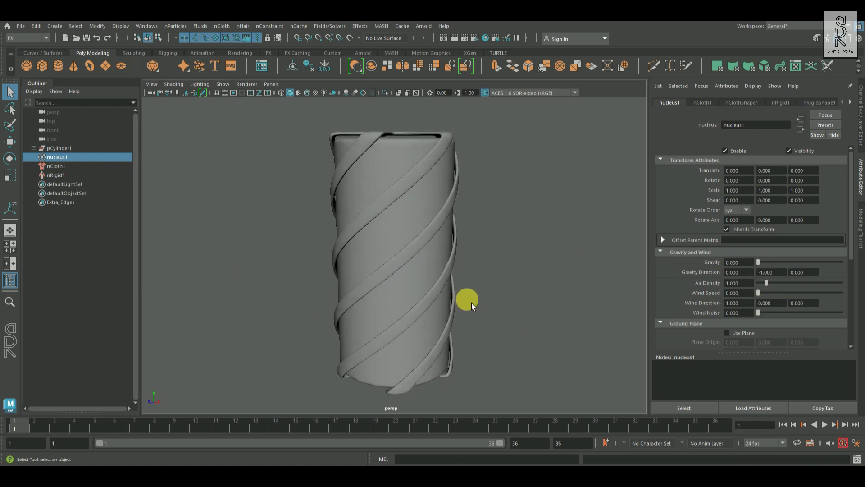
# Play the zero-gravity cloth simulation and return to the first frame.
pyautogui.scroll(-2, 496, 302)
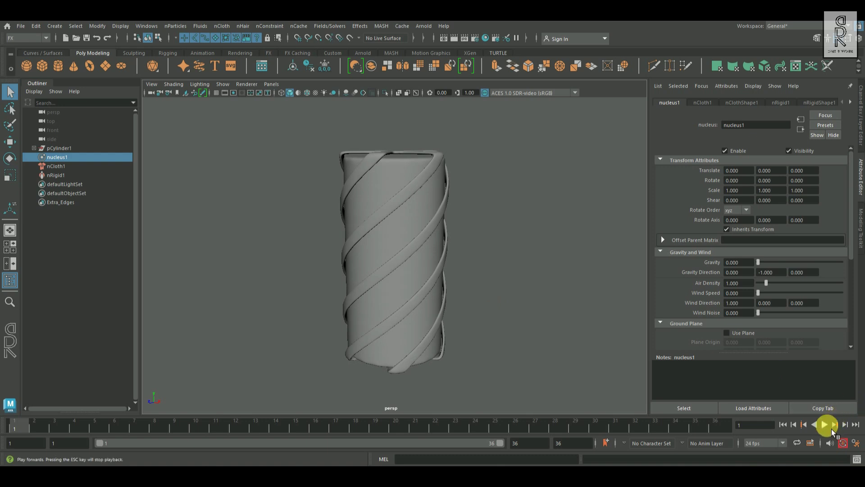
pyautogui.click(825, 424)
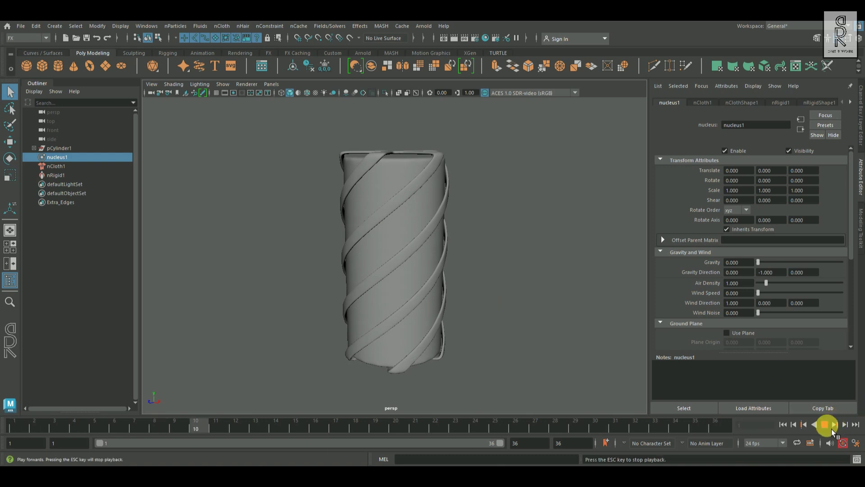
pyautogui.click(783, 425)
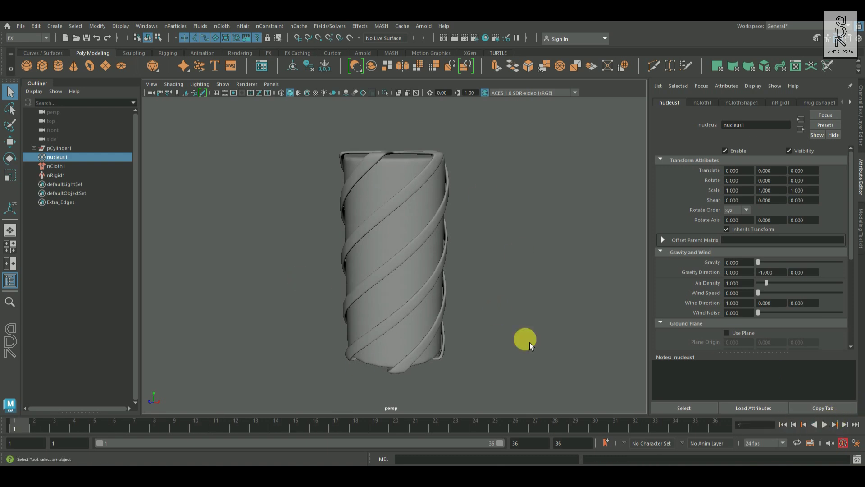
# Set the playback speed to Play Every Frame, Max Real-time and clear the selection.
pyautogui.rightClick(29, 433)
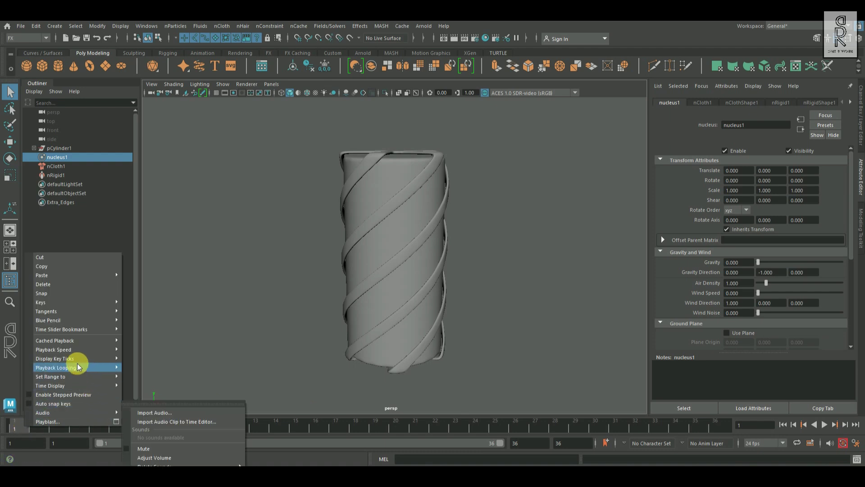
pyautogui.moveTo(76, 348)
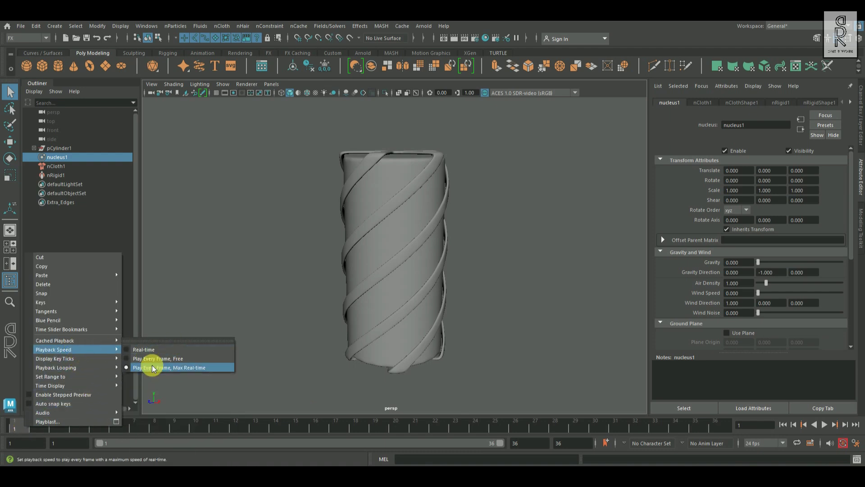
pyautogui.click(181, 369)
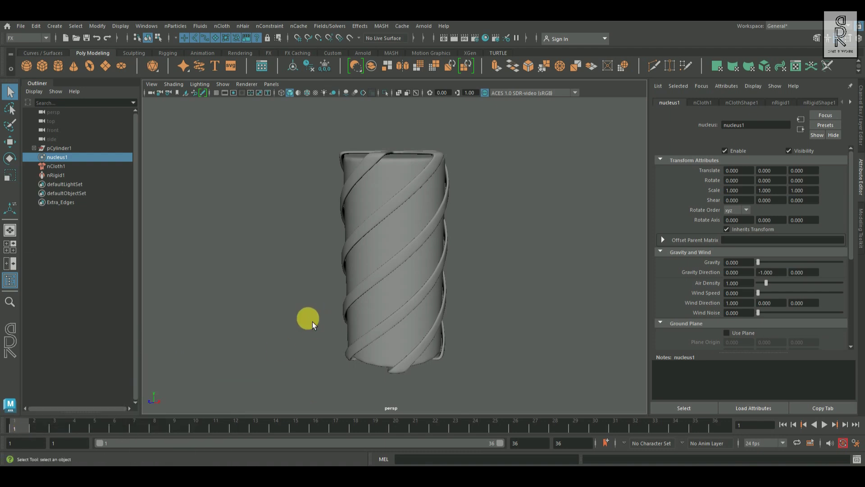
pyautogui.click(469, 312)
pyautogui.keyDown('alt'); pyautogui.moveTo(470, 312); pyautogui.dragTo(475, 318); pyautogui.keyUp('alt')
pyautogui.keyDown('alt'); pyautogui.moveTo(450, 307); pyautogui.dragTo(493, 324, button='right'); pyautogui.keyUp('alt')
pyautogui.keyDown('alt'); pyautogui.moveTo(507, 315); pyautogui.dragTo(495, 309, button='middle'); pyautogui.keyUp('alt')
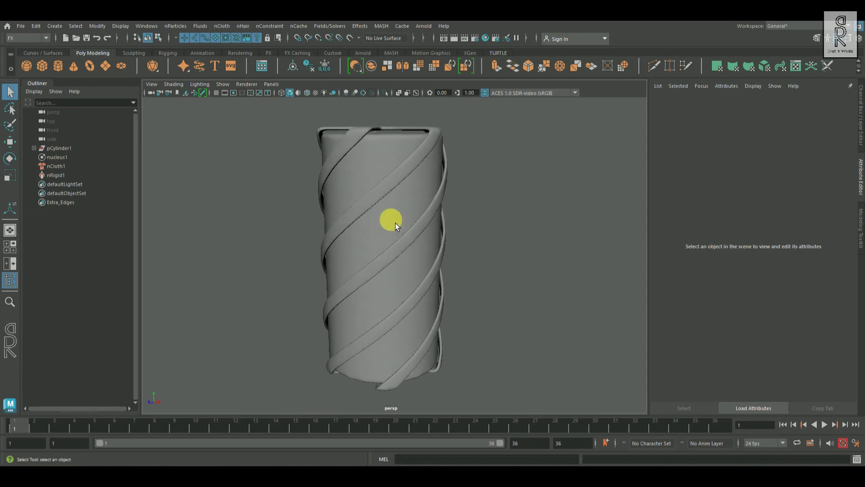
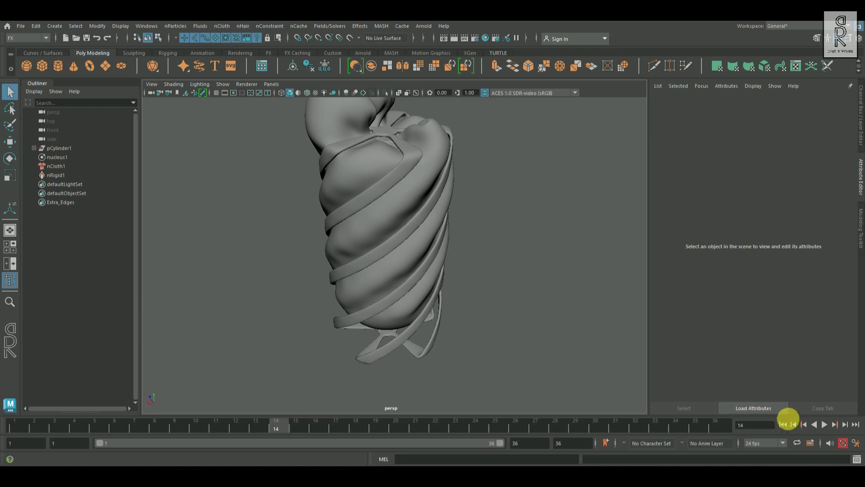
# Rewind to frame 1, assign the spiral bands to a new display layer and hide that layer.
pyautogui.click(784, 425)
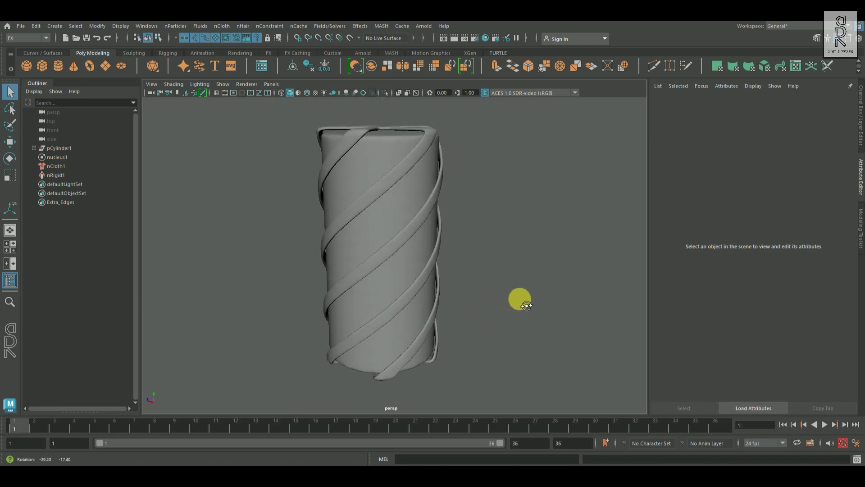
pyautogui.click(445, 221)
pyautogui.click(860, 125)
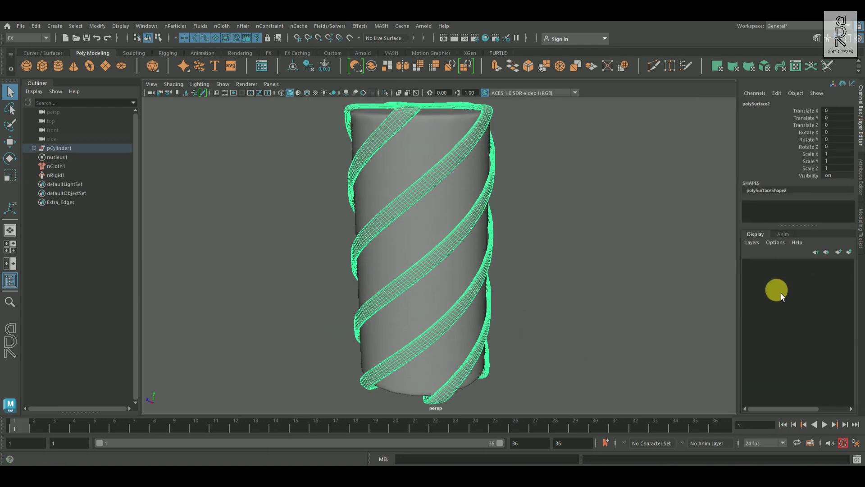
pyautogui.click(849, 251)
pyautogui.click(749, 264)
pyautogui.scroll(-5, 731, 286)
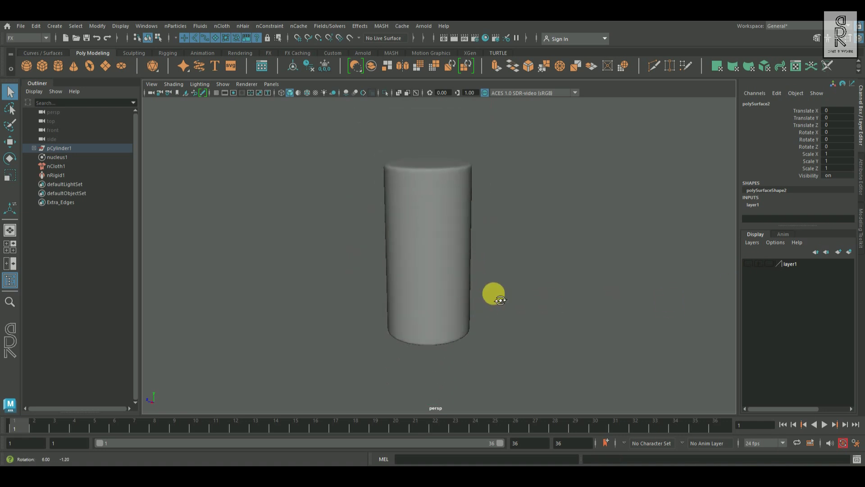
# Play the simulation with the spiral bands hidden, rewind it and show the bands' display layer again.
pyautogui.click(428, 258)
pyautogui.keyDown('alt'); pyautogui.moveTo(540, 282); pyautogui.dragTo(476, 275, button='middle'); pyautogui.keyUp('alt')
pyautogui.click(654, 353)
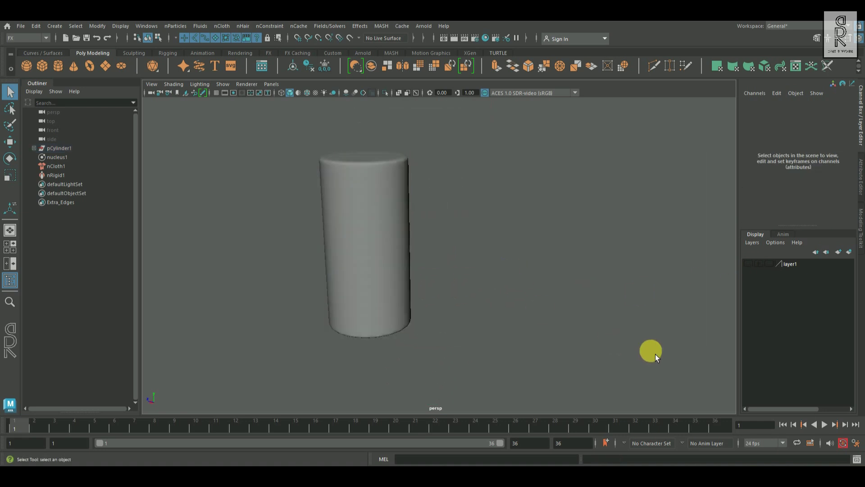
pyautogui.click(827, 426)
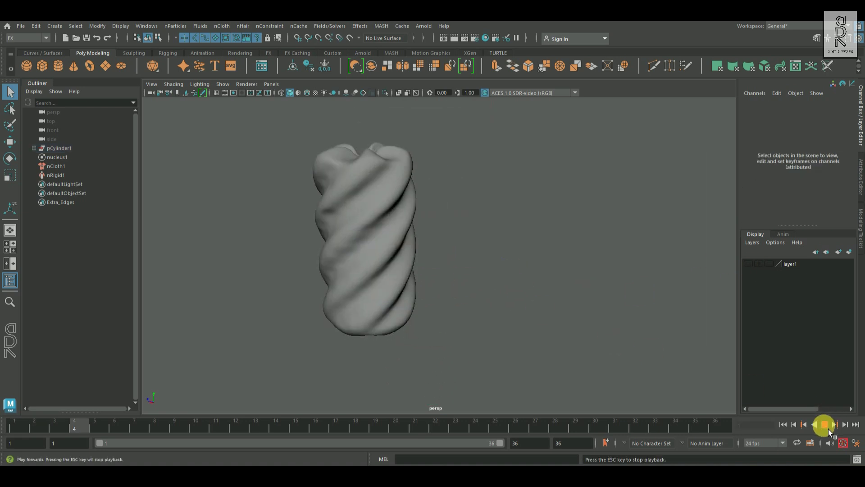
pyautogui.click(824, 425)
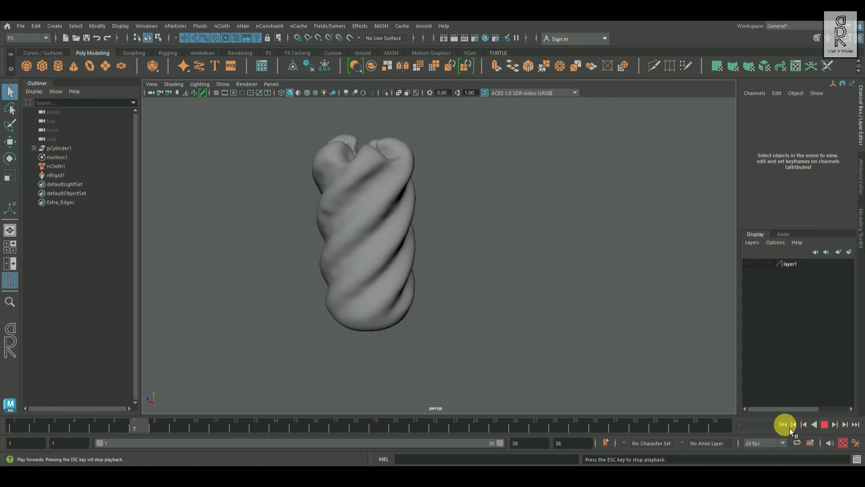
pyautogui.click(784, 425)
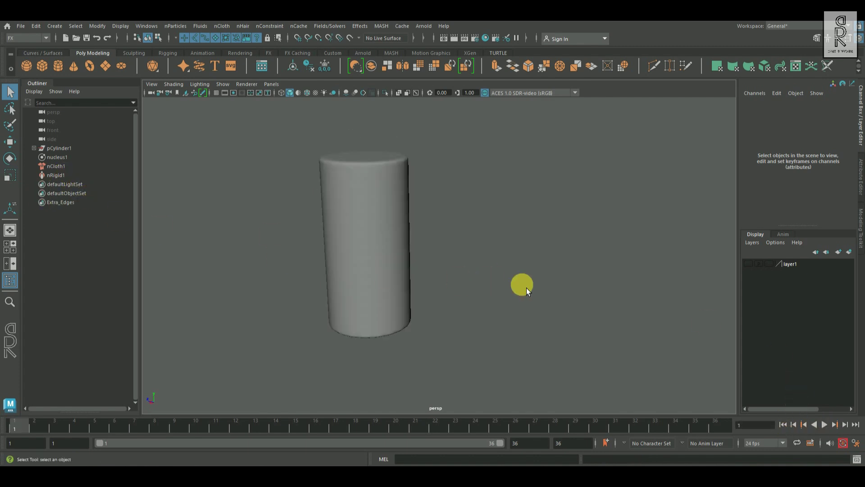
pyautogui.click(751, 266)
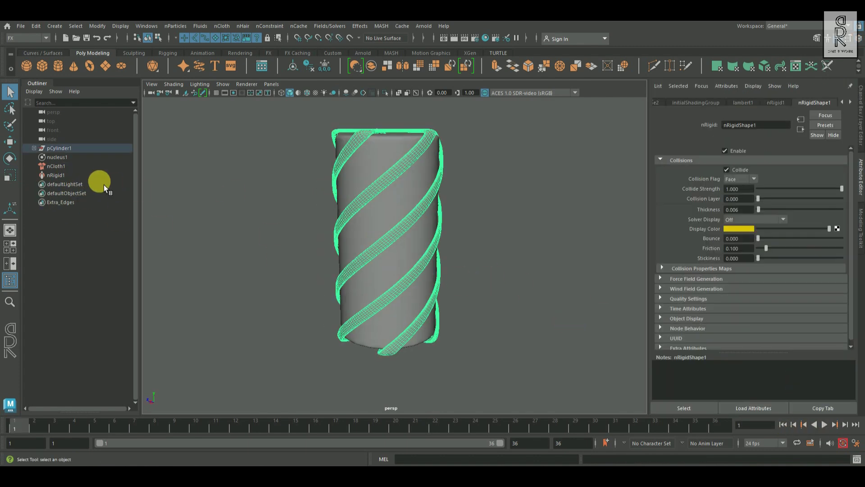
# Delete the spiral bands with their collider, play the simulation on the cylinder alone and rewind to frame 1.
pyautogui.press('Delete')
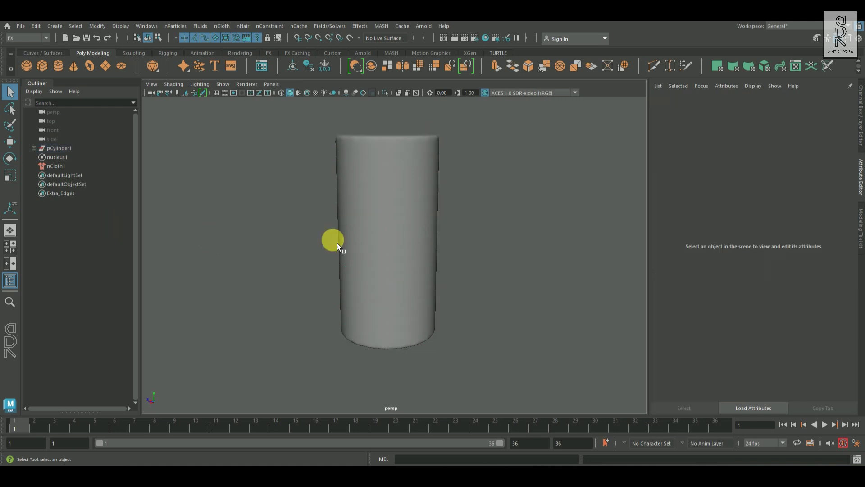
pyautogui.click(427, 220)
pyautogui.click(537, 293)
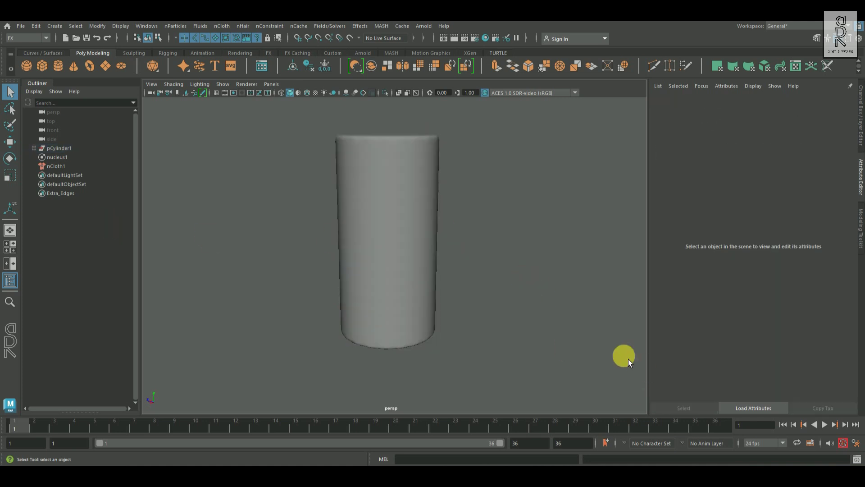
pyautogui.click(831, 428)
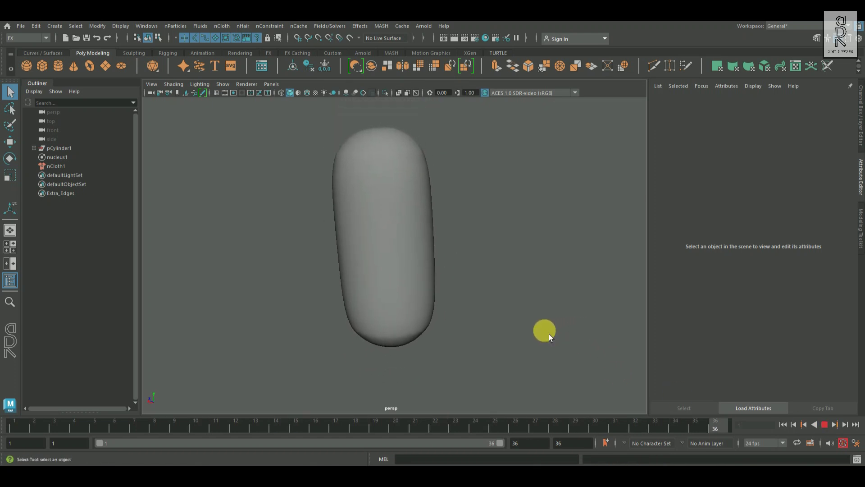
pyautogui.click(826, 425)
pyautogui.click(783, 425)
# Save the scene.
pyautogui.hotkey('ctrl', 's')
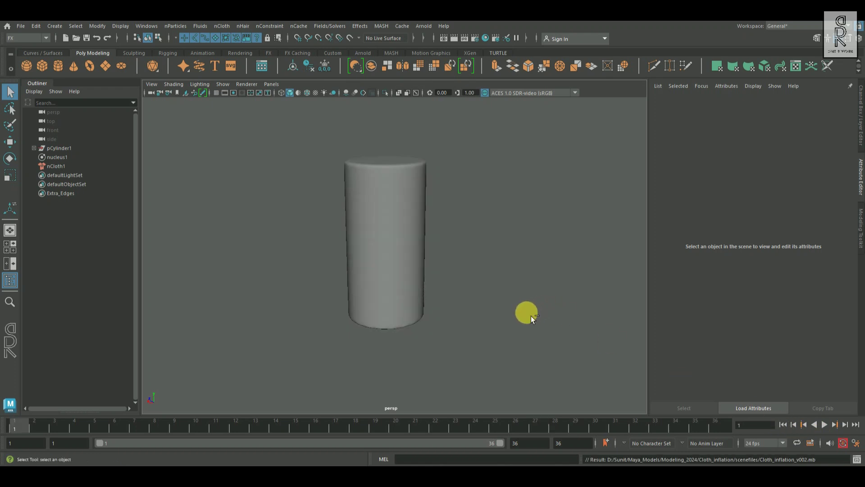
pyautogui.hotkey('ctrl', 's')
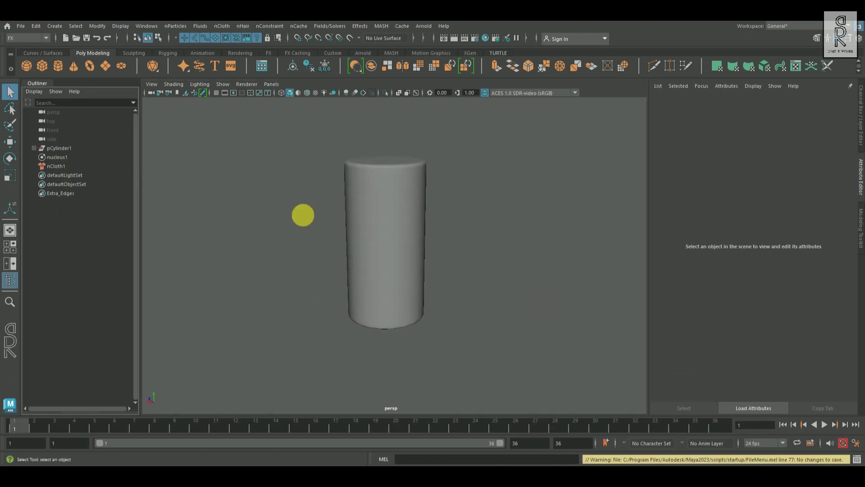
pyautogui.hotkey('ctrl', 's')
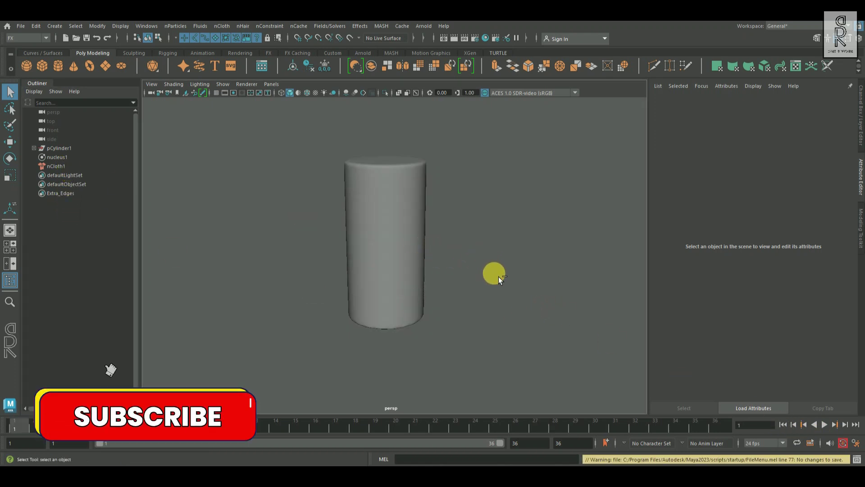
# Undo the deletion of the spiral bands and their collider.
pyautogui.hotkey('alt', 'v')
pyautogui.hotkey('ctrl', 'z')
pyautogui.hotkey('ctrl', 'z')
pyautogui.hotkey('ctrl', 'z')
pyautogui.hotkey('ctrl', 'z')
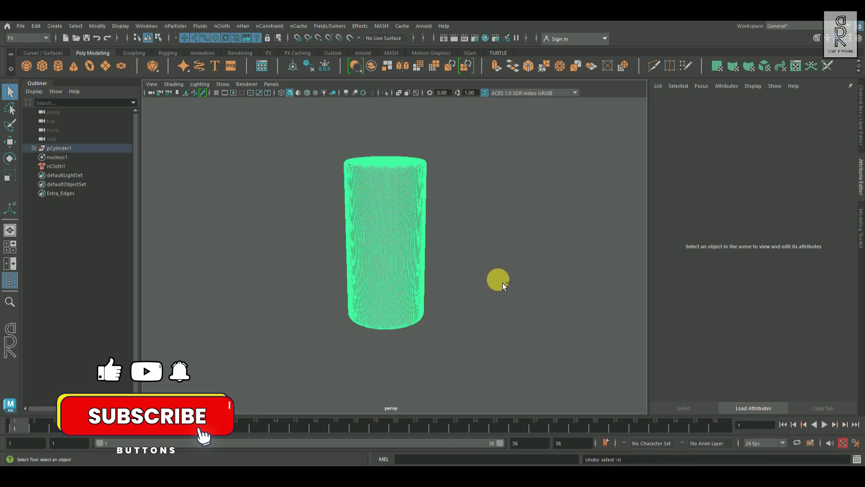
pyautogui.hotkey('ctrl', 'z')
# Play the simulation with the spiral bands, stop at frame 8 and examine closely where the bands meet the inflated cloth near the top.
pyautogui.click(518, 288)
pyautogui.keyDown('alt'); pyautogui.moveTo(496, 301); pyautogui.dragTo(512, 295); pyautogui.keyUp('alt')
pyautogui.scroll(3, 474, 285)
pyautogui.click(824, 425)
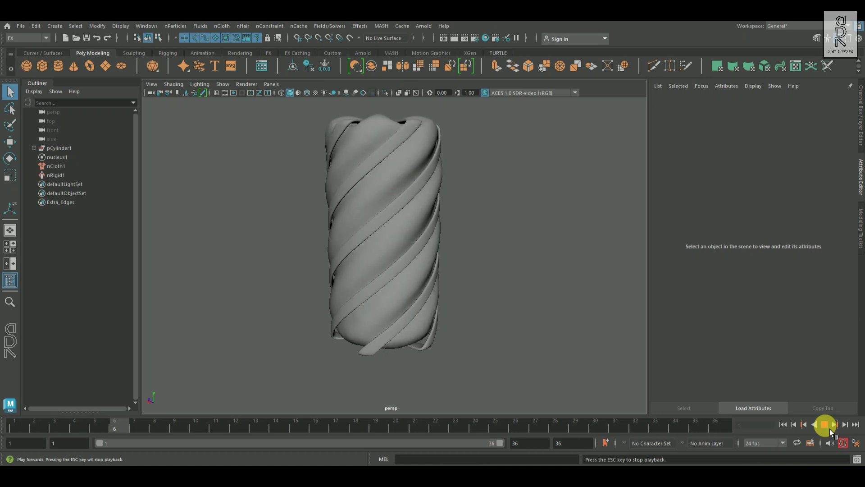
pyautogui.press('Escape')
pyautogui.keyDown('alt'); pyautogui.moveTo(354, 310); pyautogui.dragTo(420, 343); pyautogui.keyUp('alt')
pyautogui.keyDown('alt'); pyautogui.moveTo(420, 344); pyautogui.dragTo(524, 174, button='right'); pyautogui.keyUp('alt')
pyautogui.keyDown('alt'); pyautogui.moveTo(525, 173); pyautogui.dragTo(444, 313, button='middle'); pyautogui.keyUp('alt')
pyautogui.keyDown('alt'); pyautogui.moveTo(443, 313); pyautogui.dragTo(513, 311, button='right'); pyautogui.keyUp('alt')
pyautogui.keyDown('alt'); pyautogui.moveTo(513, 311); pyautogui.dragTo(527, 313); pyautogui.keyUp('alt')
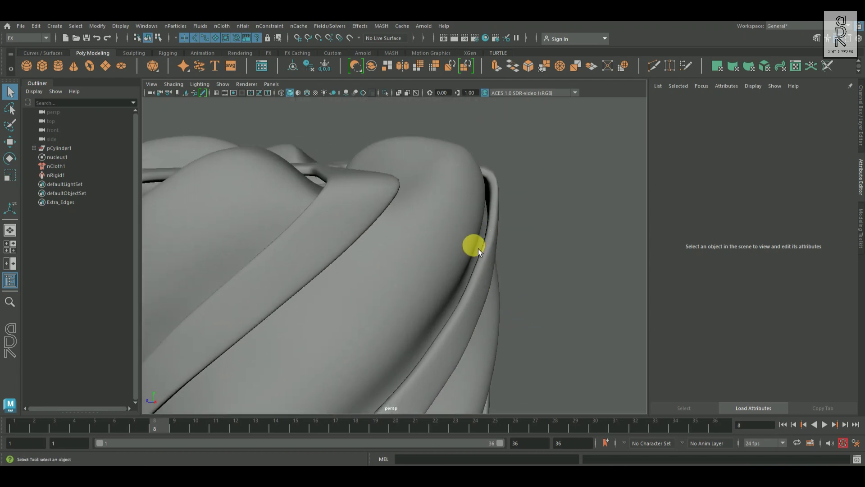
pyautogui.keyDown('alt'); pyautogui.moveTo(553, 293); pyautogui.dragTo(467, 268); pyautogui.keyUp('alt')
# Show the collision thickness of the inflated cloth cylinder and reduce its collision Thickness to 0.010.
pyautogui.click(433, 301)
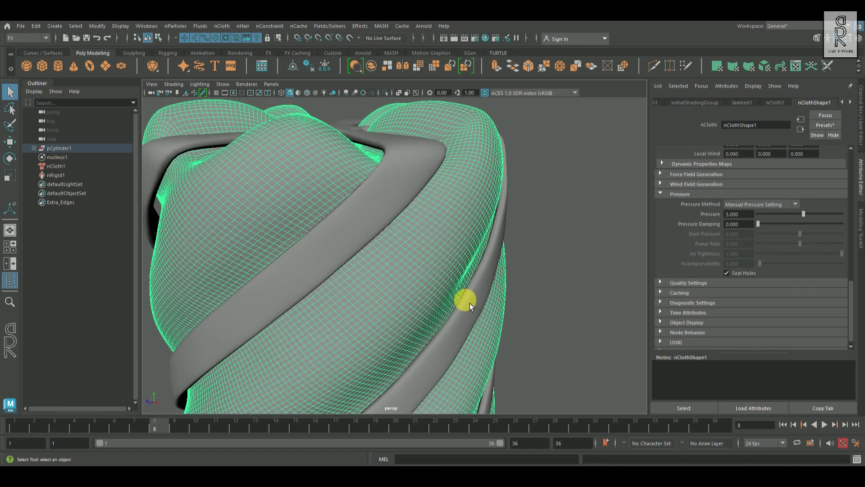
pyautogui.scroll(10, 804, 270)
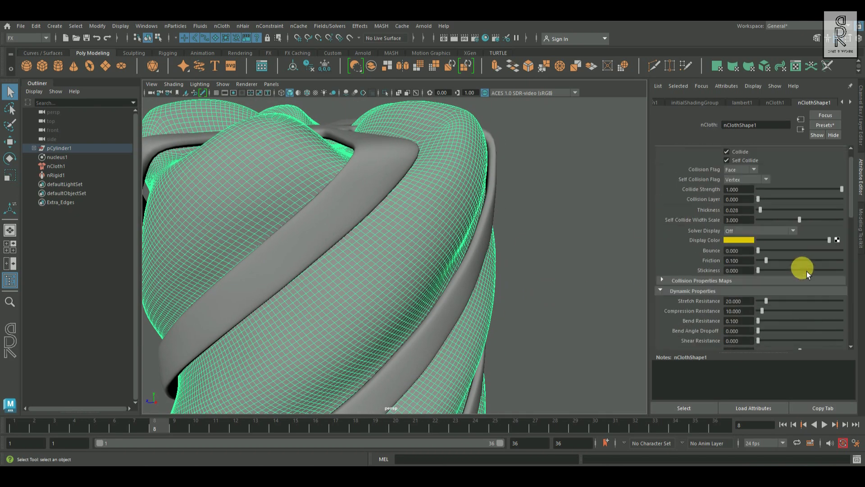
pyautogui.click(786, 233)
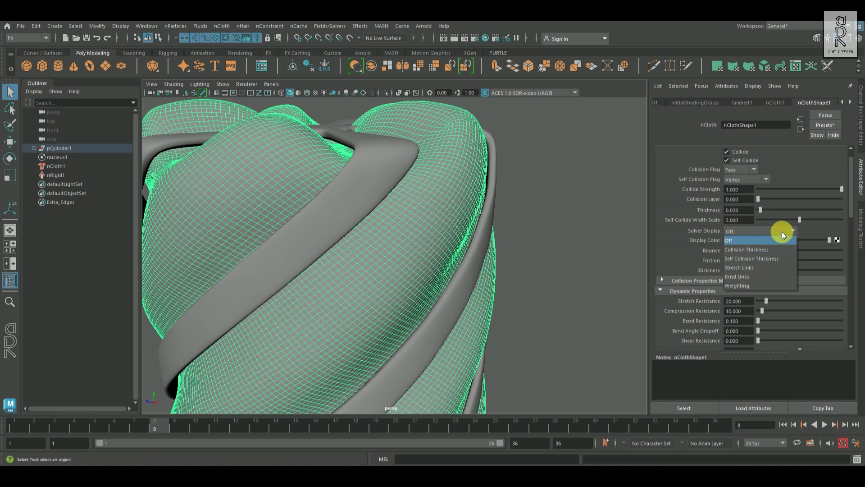
pyautogui.click(757, 251)
pyautogui.keyDown('alt'); pyautogui.moveTo(474, 241); pyautogui.dragTo(516, 257, button='right'); pyautogui.keyUp('alt')
pyautogui.scroll(-1, 547, 241)
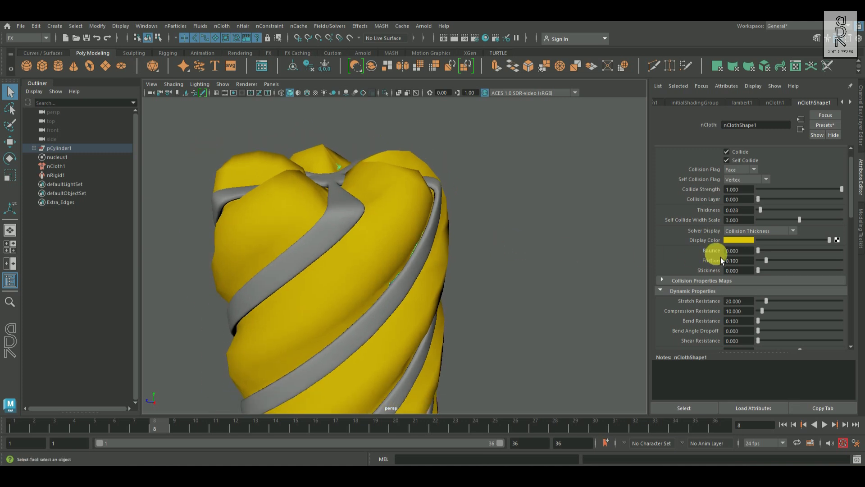
pyautogui.moveTo(760, 209)
pyautogui.mouseDown()
pyautogui.moveTo(769, 215)
pyautogui.moveTo(756, 218)
pyautogui.mouseUp()
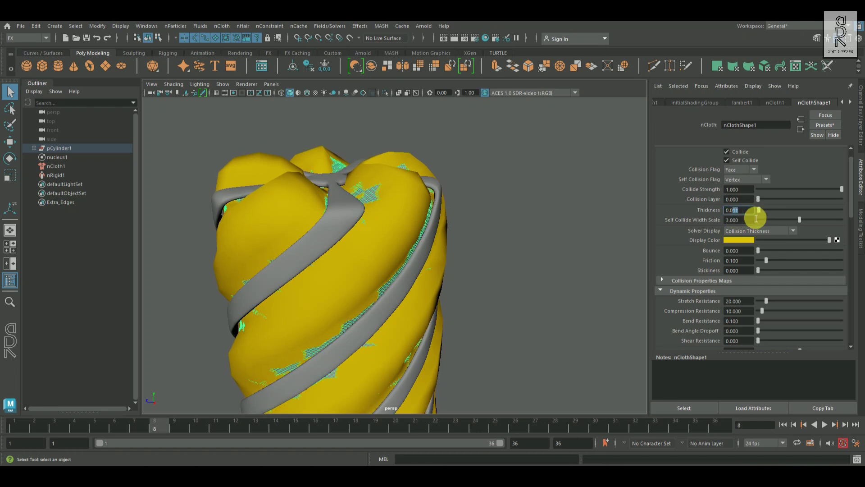
pyautogui.keyDown('alt'); pyautogui.moveTo(400, 286); pyautogui.dragTo(496, 313, button='right'); pyautogui.keyUp('alt')
pyautogui.keyDown('alt'); pyautogui.moveTo(496, 314); pyautogui.dragTo(574, 251); pyautogui.keyUp('alt')
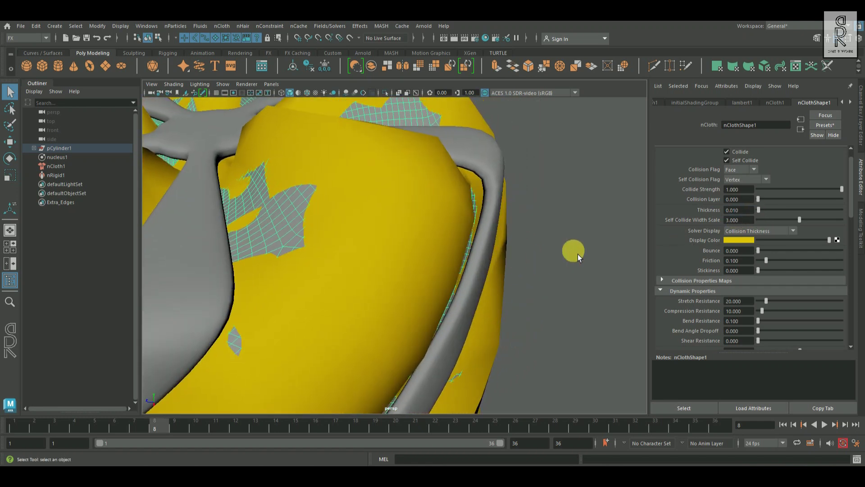
pyautogui.click(584, 250)
pyautogui.keyDown('alt'); pyautogui.moveTo(507, 207); pyautogui.dragTo(510, 250); pyautogui.keyUp('alt')
# Display the cloth's self-collision thickness, try a Self Collide Width Scale of 4.891 and undo that change.
pyautogui.hotkey('ctrl', 'z')
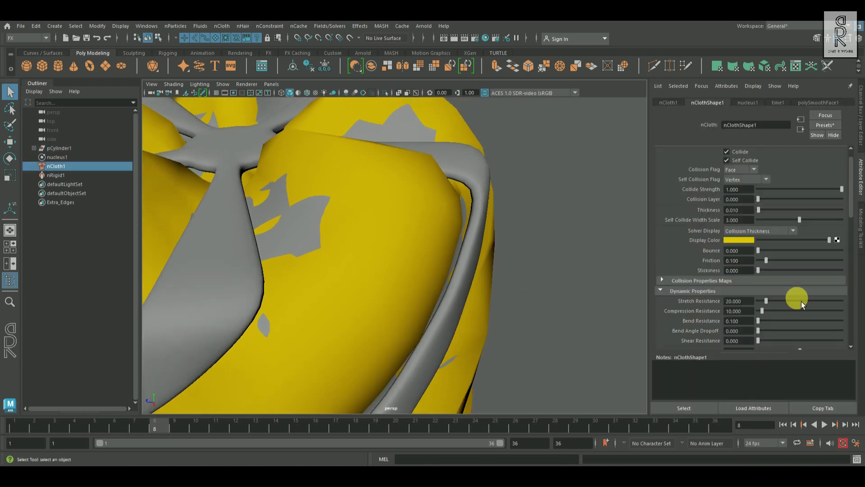
pyautogui.click(771, 232)
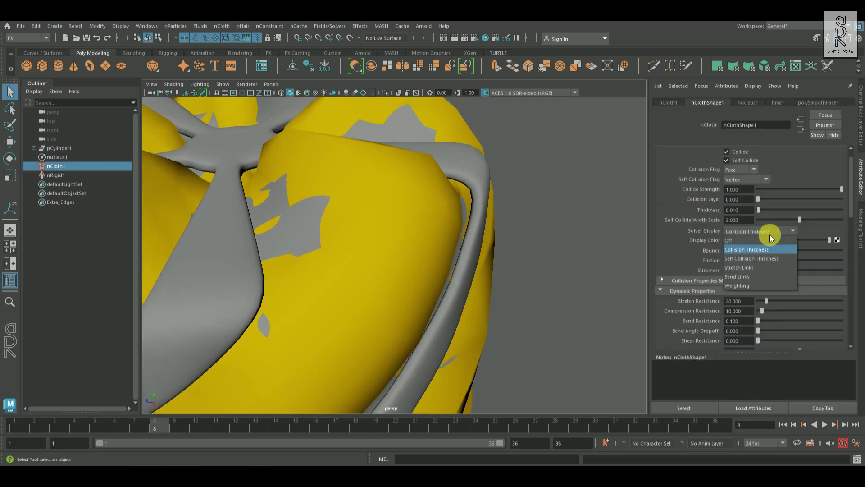
pyautogui.click(757, 258)
pyautogui.keyDown('alt'); pyautogui.moveTo(531, 294); pyautogui.dragTo(455, 257); pyautogui.keyUp('alt')
pyautogui.moveTo(803, 223); pyautogui.dragTo(830, 229)
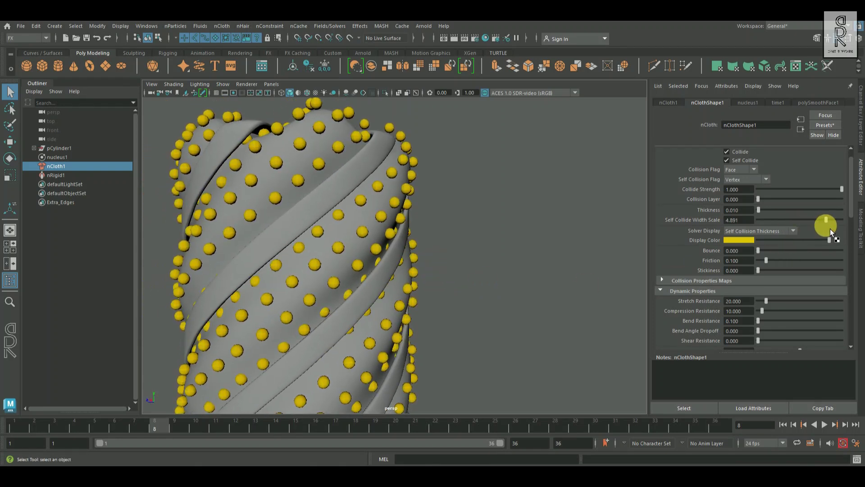
pyautogui.hotkey('ctrl', 'z')
# Turn off the cloth's Solver Display and deselect it.
pyautogui.keyDown('alt'); pyautogui.moveTo(488, 260); pyautogui.dragTo(493, 261); pyautogui.keyUp('alt')
pyautogui.click(779, 231)
pyautogui.click(739, 239)
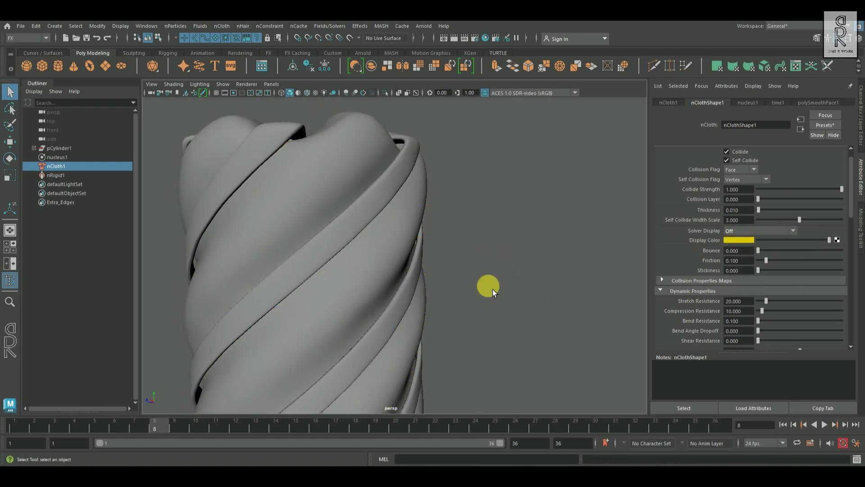
pyautogui.click(488, 285)
# Show the collision thickness of the spiral bands and set their collision Thickness to 0.01.
pyautogui.click(370, 205)
pyautogui.scroll(4, 498, 231)
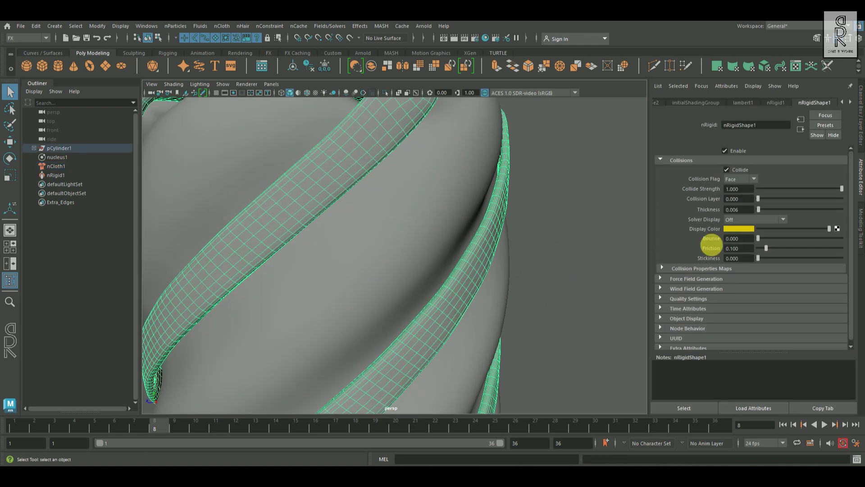
pyautogui.click(769, 221)
pyautogui.click(757, 244)
pyautogui.keyDown('alt'); pyautogui.moveTo(532, 254); pyautogui.dragTo(566, 286); pyautogui.keyUp('alt')
pyautogui.click(739, 210)
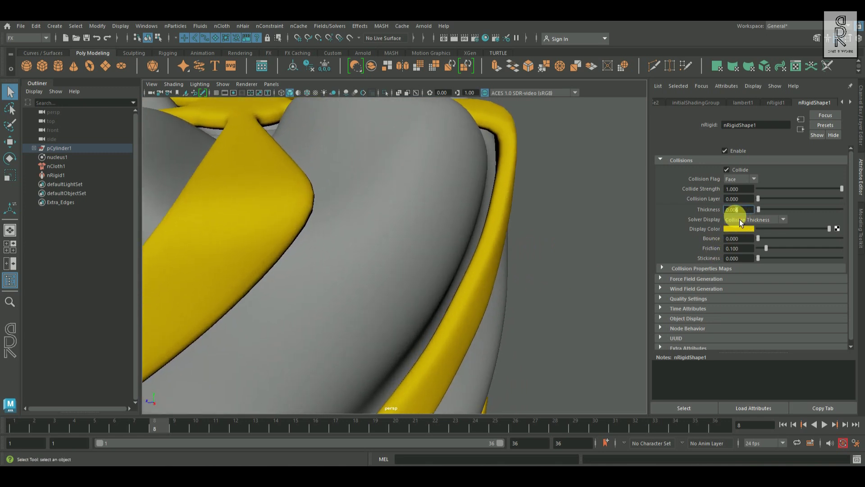
pyautogui.write('0.01')
pyautogui.press('Return')
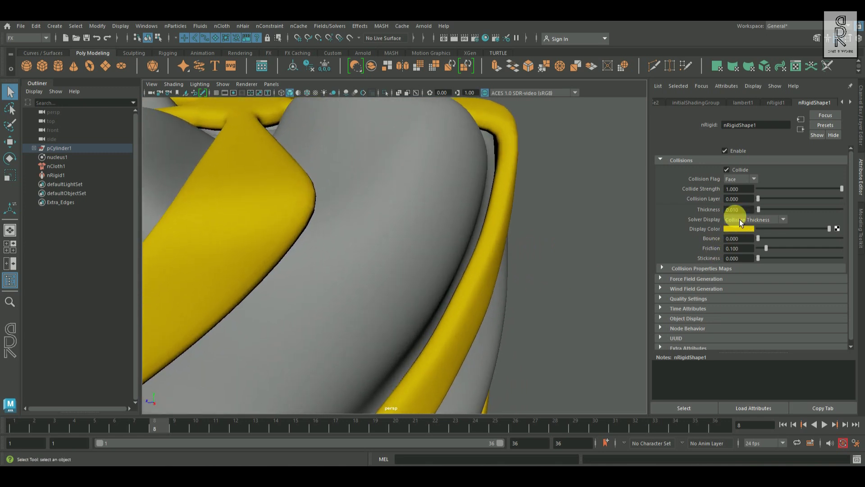
# Compare the cloth's collision thickness with that of the bands, turning the cloth's Collision Thickness display on and off again.
pyautogui.click(532, 294)
pyautogui.scroll(-5, 532, 295)
pyautogui.keyDown('alt'); pyautogui.moveTo(515, 299); pyautogui.dragTo(584, 218); pyautogui.keyUp('alt')
pyautogui.click(450, 240)
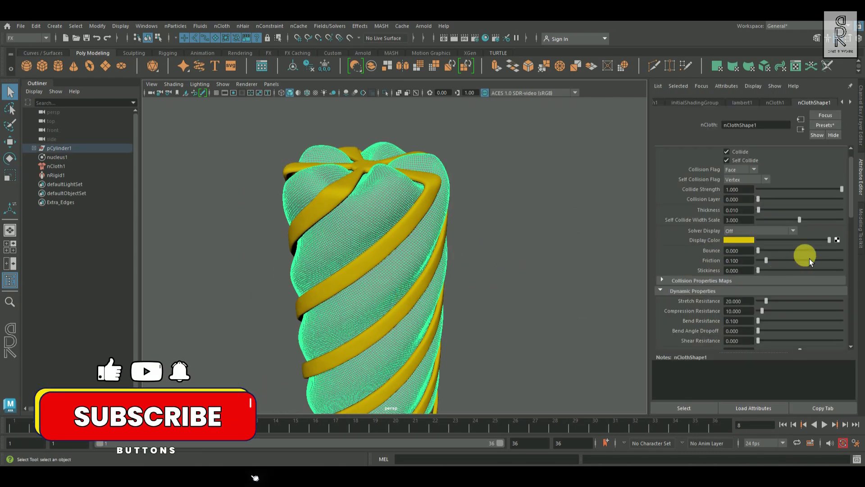
pyautogui.click(768, 234)
pyautogui.click(758, 251)
pyautogui.keyDown('alt'); pyautogui.moveTo(578, 317); pyautogui.dragTo(560, 309); pyautogui.keyUp('alt')
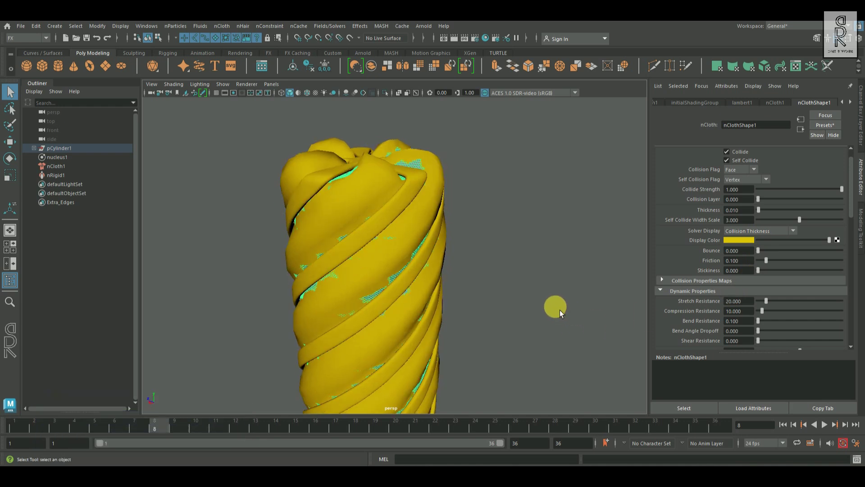
pyautogui.keyDown('alt'); pyautogui.moveTo(561, 302); pyautogui.dragTo(565, 258, button='middle'); pyautogui.keyUp('alt')
pyautogui.keyDown('alt'); pyautogui.moveTo(542, 271); pyautogui.dragTo(544, 283); pyautogui.keyUp('alt')
pyautogui.click(793, 233)
pyautogui.click(758, 241)
pyautogui.click(565, 289)
# Turn off the Solver Display of the spiral bands' rigid collider and deselect it.
pyautogui.click(443, 204)
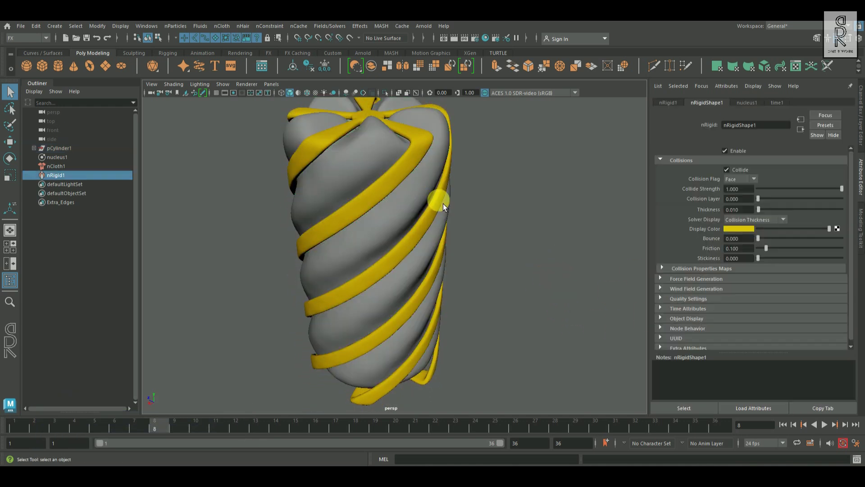
pyautogui.keyDown('alt'); pyautogui.moveTo(601, 238); pyautogui.dragTo(695, 275); pyautogui.keyUp('alt')
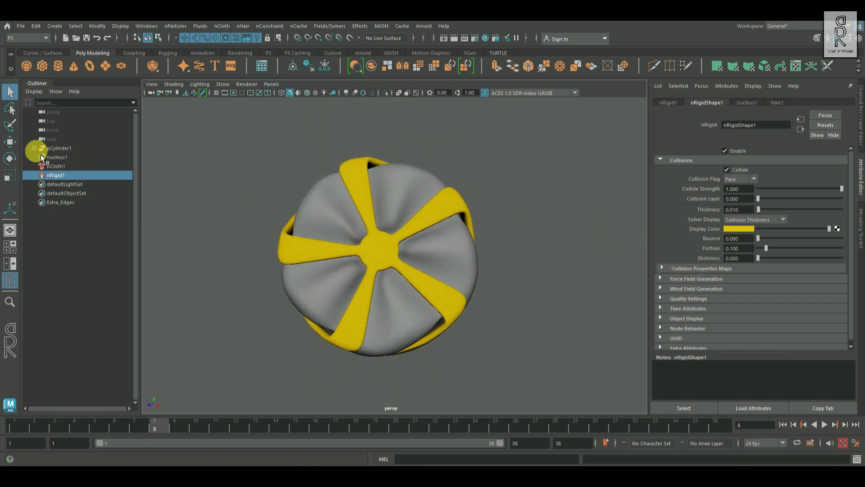
pyautogui.click(34, 148)
pyautogui.click(65, 157)
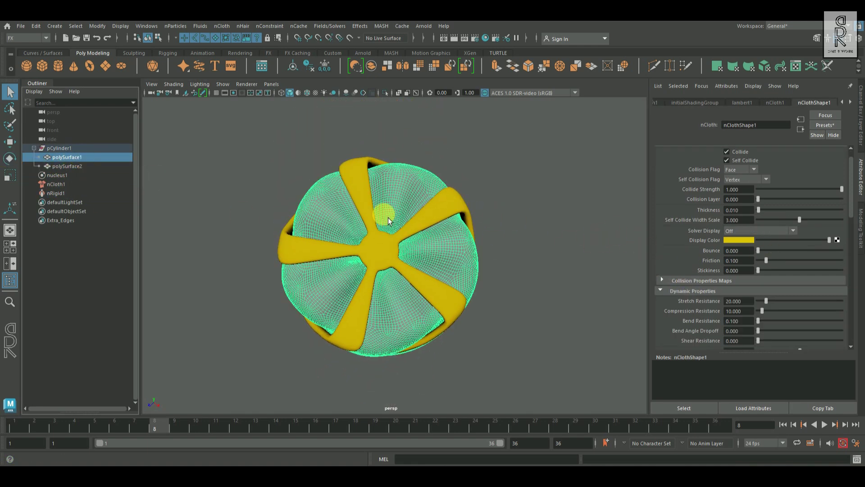
pyautogui.click(68, 167)
pyautogui.click(771, 221)
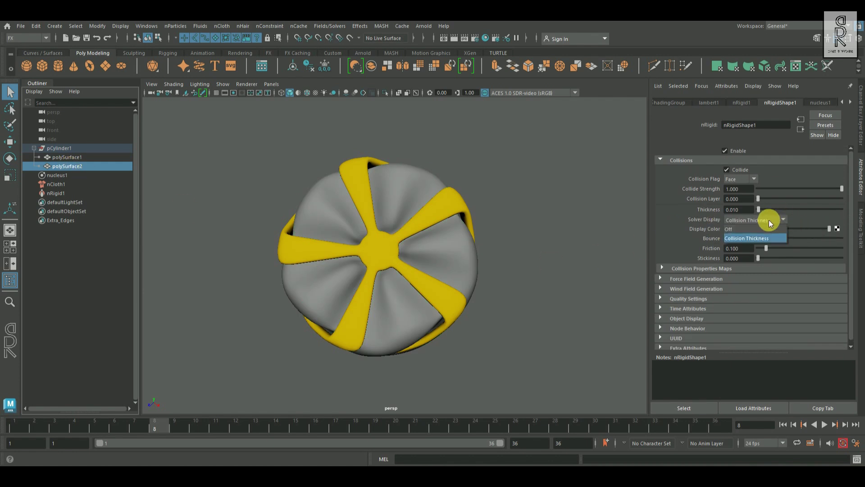
pyautogui.click(765, 231)
pyautogui.keyDown('alt'); pyautogui.moveTo(473, 320); pyautogui.dragTo(471, 246); pyautogui.keyUp('alt')
pyautogui.click(538, 273)
pyautogui.keyDown('alt'); pyautogui.moveTo(537, 272); pyautogui.dragTo(476, 264); pyautogui.keyUp('alt')
pyautogui.keyDown('alt'); pyautogui.moveTo(419, 238); pyautogui.dragTo(501, 252); pyautogui.keyUp('alt')
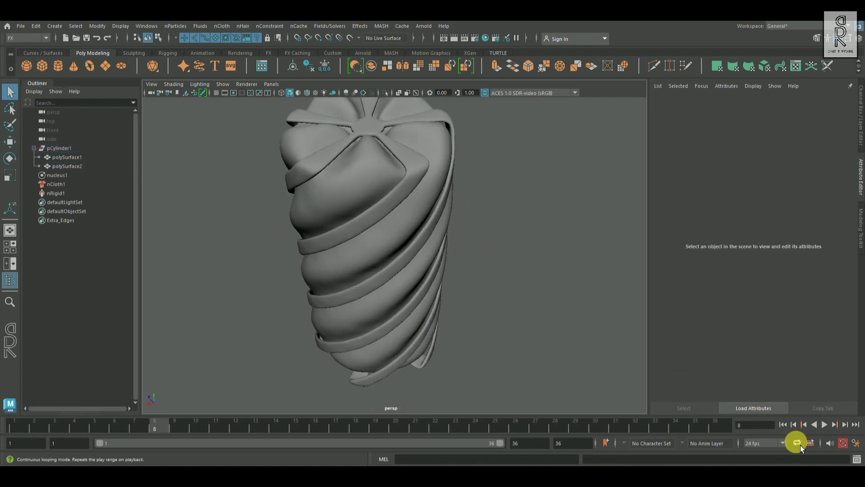
# Rewind the simulation to frame 1 and set the cloth cylinder's Stretch Resistance to 5.
pyautogui.click(783, 424)
pyautogui.click(421, 201)
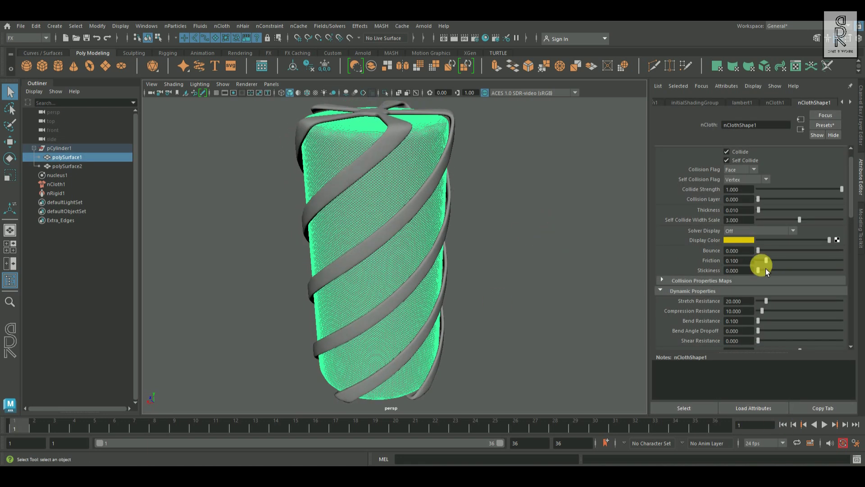
pyautogui.doubleClick(743, 302)
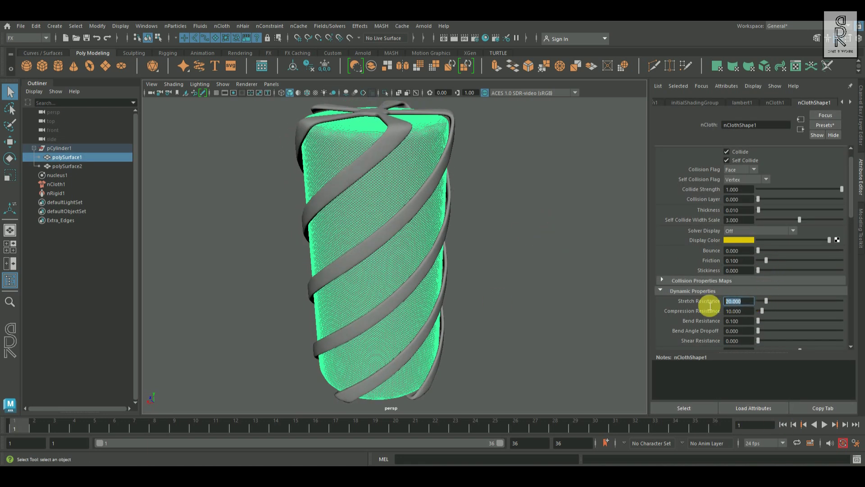
pyautogui.scroll(-3, 766, 306)
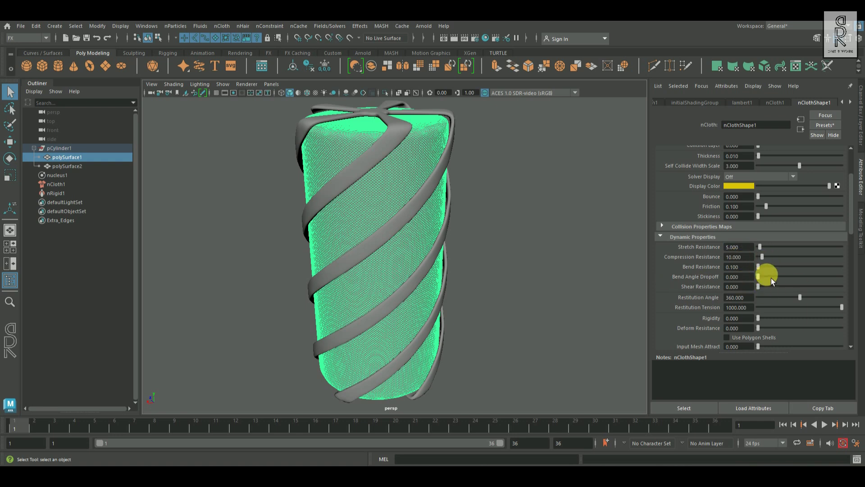
# Set the cloth cylinder's Friction to 1 and its Stickiness to 0.5.
pyautogui.keyDown('alt'); pyautogui.moveTo(575, 271); pyautogui.dragTo(547, 263); pyautogui.keyUp('alt')
pyautogui.doubleClick(741, 208)
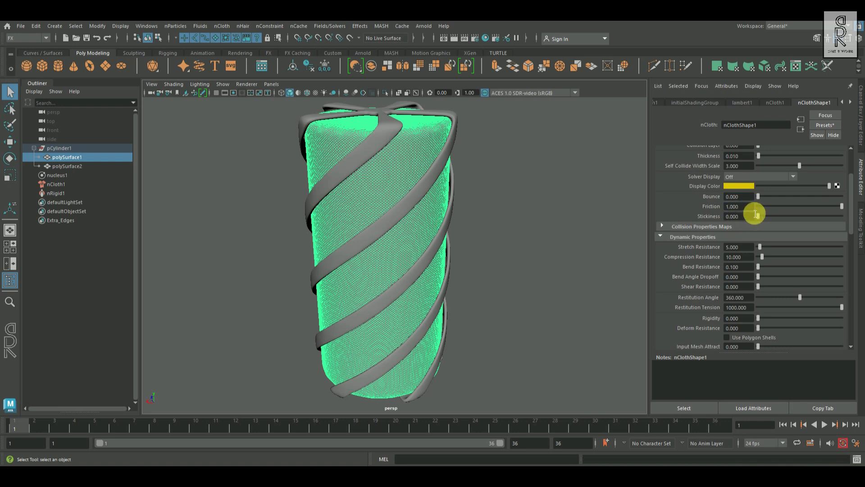
pyautogui.doubleClick(740, 216)
pyautogui.write('0.5')
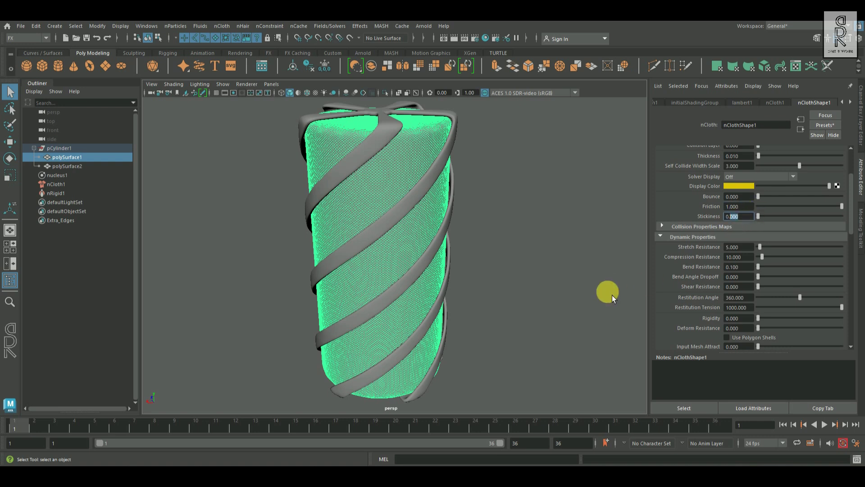
pyautogui.press('Return')
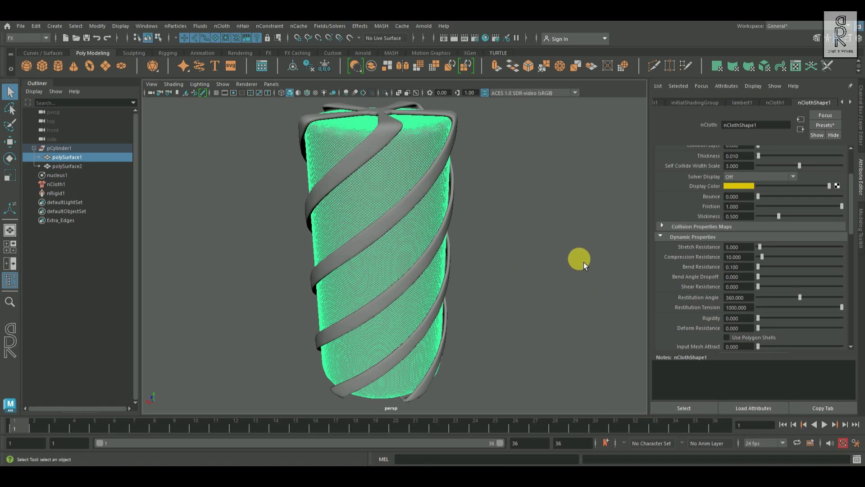
# Set both Friction and Stickiness of the spiral bands' rigid collider to 0.5.
pyautogui.click(439, 160)
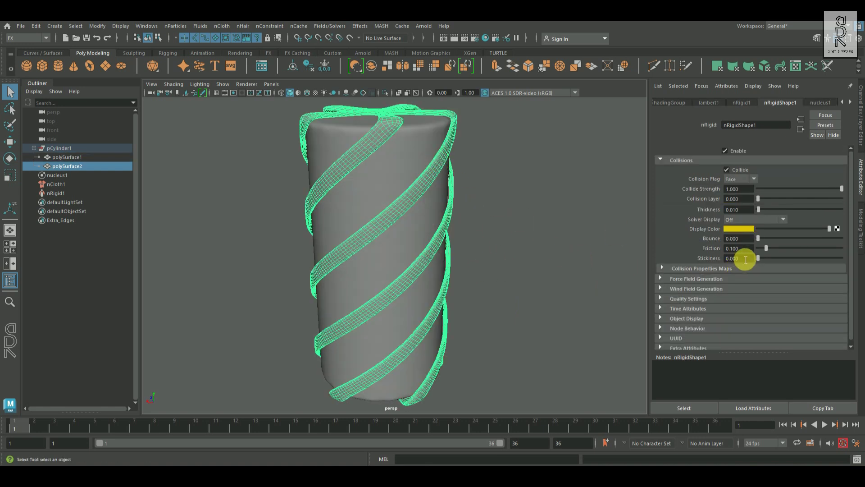
pyautogui.doubleClick(732, 248)
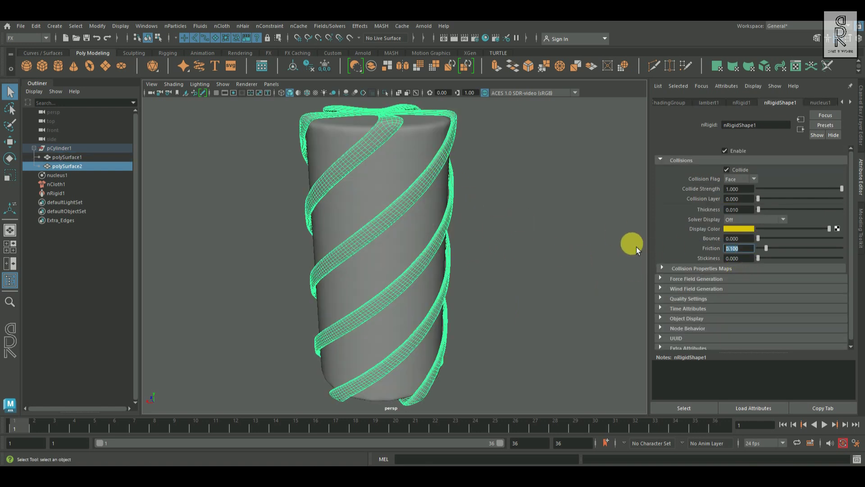
pyautogui.write('0.5')
pyautogui.press('Return')
pyautogui.scroll(3, 637, 247)
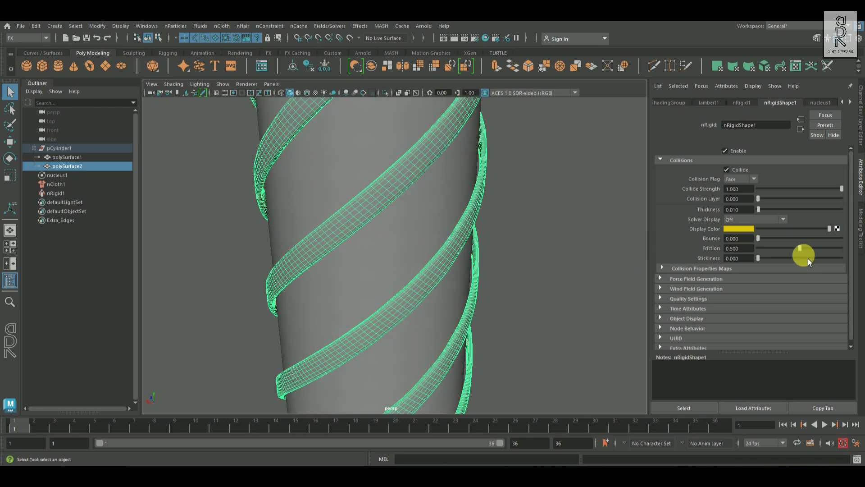
pyautogui.doubleClick(740, 258)
pyautogui.write('0.5')
pyautogui.press('Return')
pyautogui.scroll(-5, 525, 234)
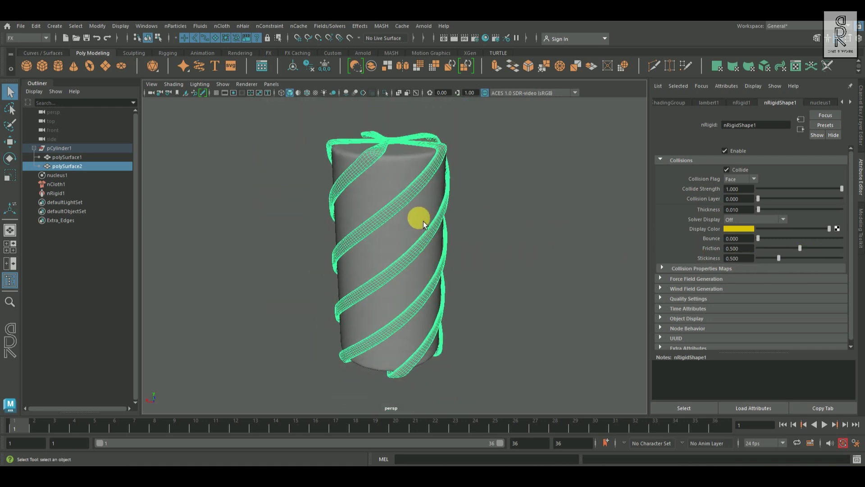
# Set the cloth cylinder's Mass to 0.2 in its dynamic properties.
pyautogui.click(417, 218)
pyautogui.scroll(-2, 763, 277)
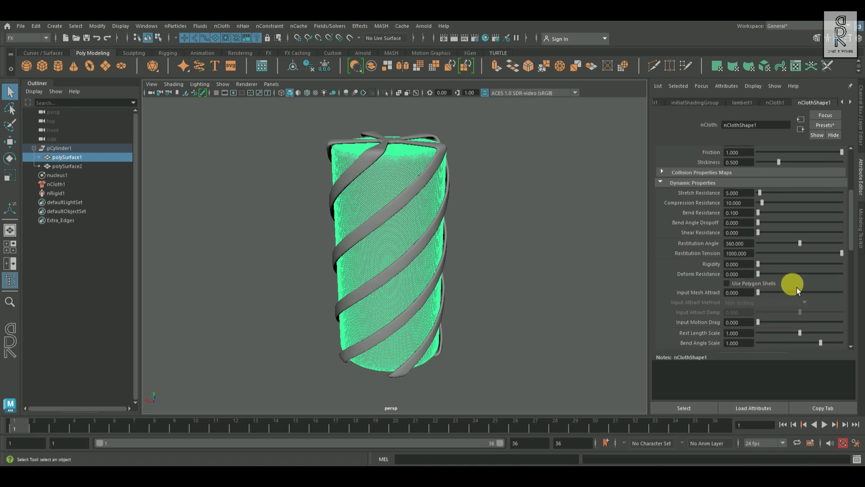
pyautogui.scroll(-1, 775, 275)
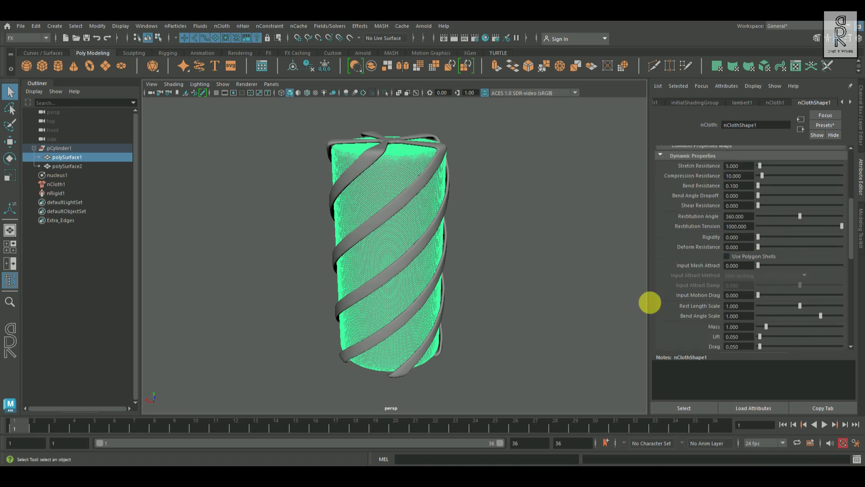
pyautogui.scroll(3, 536, 295)
pyautogui.scroll(-3, 770, 272)
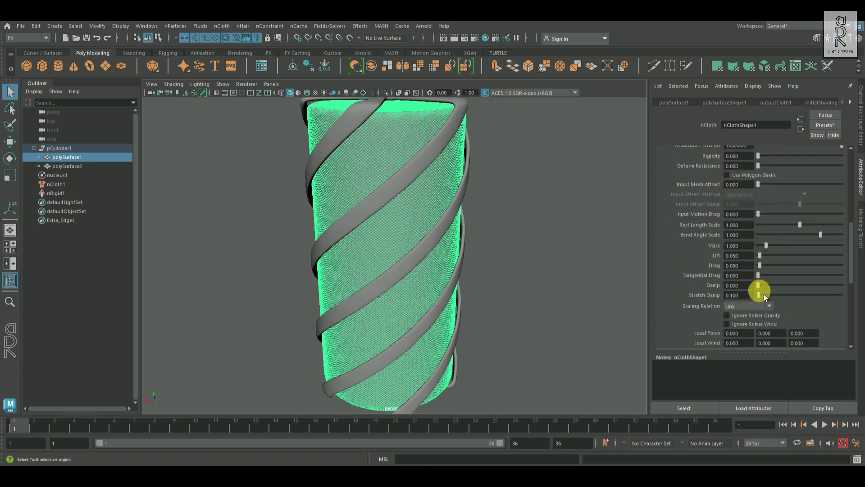
pyautogui.moveTo(747, 248); pyautogui.dragTo(719, 247)
pyautogui.write('0.2')
pyautogui.press('Return')
pyautogui.scroll(-3, 783, 274)
pyautogui.scroll(4, 798, 272)
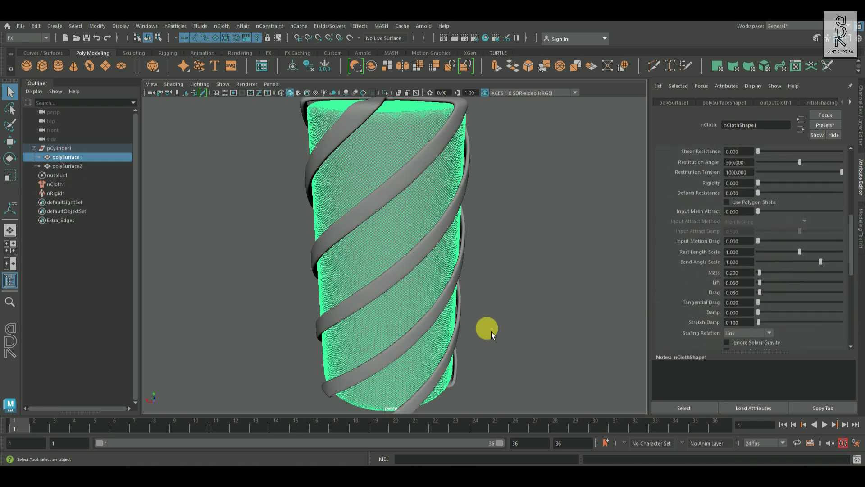
# Play the cloth simulation from frame 1, stop it at frame 9 and check the bulges from another angle.
pyautogui.scroll(-3, 498, 301)
pyautogui.keyDown('alt'); pyautogui.moveTo(497, 305); pyautogui.dragTo(545, 288); pyautogui.keyUp('alt')
pyautogui.click(547, 286)
pyautogui.keyDown('alt'); pyautogui.moveTo(547, 287); pyautogui.dragTo(510, 293, button='middle'); pyautogui.keyUp('alt')
pyautogui.click(824, 425)
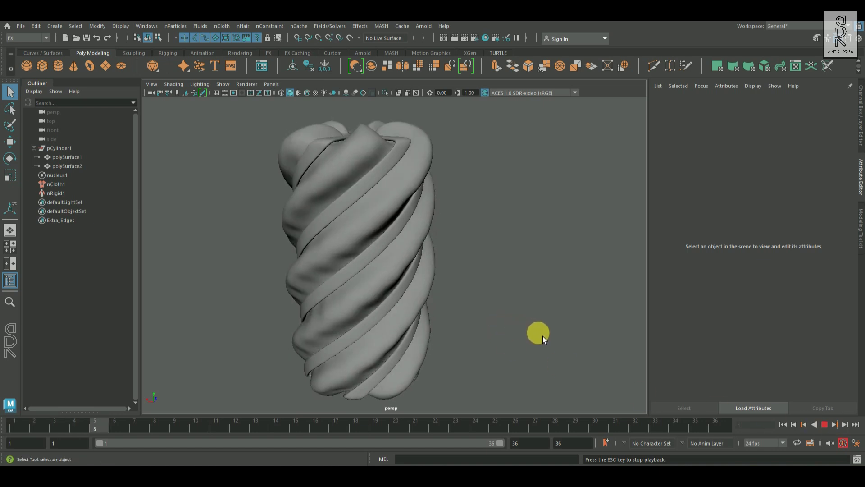
pyautogui.click(826, 425)
pyautogui.keyDown('alt'); pyautogui.moveTo(572, 318); pyautogui.dragTo(518, 300); pyautogui.keyUp('alt')
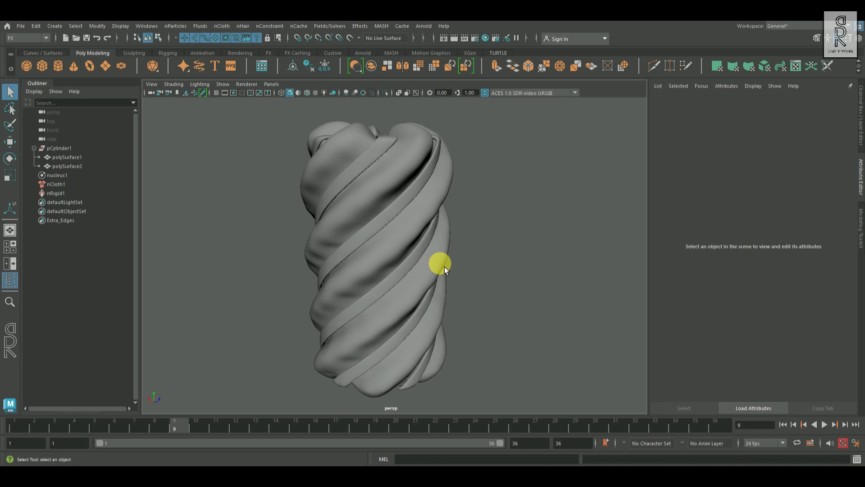
# Set the cloth cylinder's Pressure to 2 in its nCloth attributes.
pyautogui.click(444, 266)
pyautogui.scroll(-3, 777, 289)
pyautogui.scroll(-2, 778, 289)
pyautogui.moveTo(753, 207); pyautogui.dragTo(667, 208)
pyautogui.write('2')
pyautogui.press('Return')
pyautogui.click(618, 230)
# Replay the simulation from frame 1, stop it at frame 17 and inspect the contact between cloth and bands.
pyautogui.click(784, 425)
pyautogui.click(826, 426)
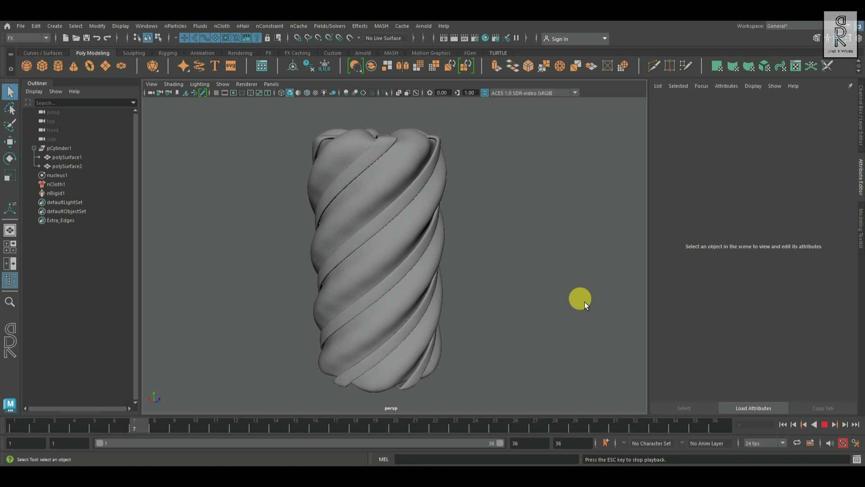
pyautogui.click(825, 425)
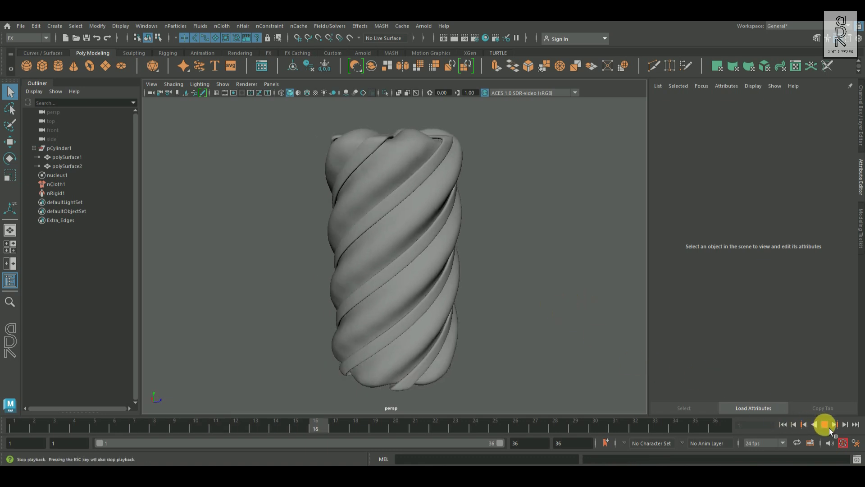
pyautogui.keyDown('alt'); pyautogui.moveTo(445, 307); pyautogui.dragTo(473, 255); pyautogui.keyUp('alt')
pyautogui.scroll(-3, 406, 281)
pyautogui.keyDown('alt'); pyautogui.moveTo(473, 255); pyautogui.dragTo(486, 271, button='middle'); pyautogui.keyUp('alt')
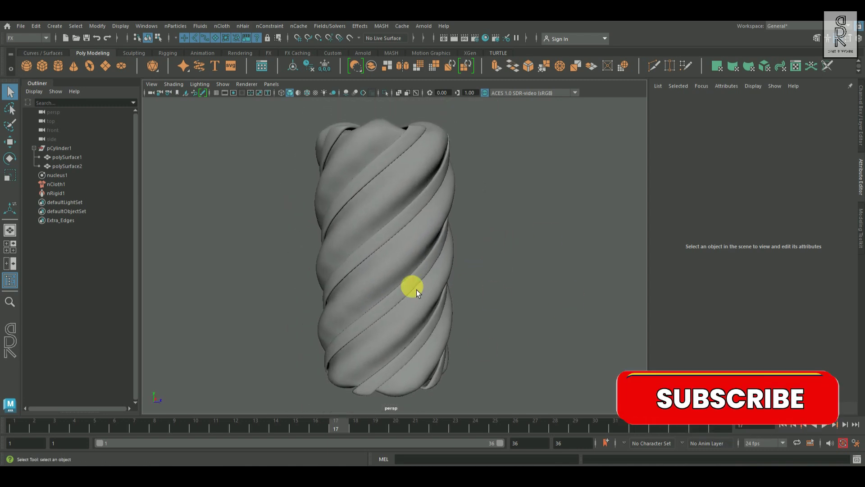
# Hide the Outliner, then run the simulation again from frame 1 and stop it at frame 10.
pyautogui.click(37, 83)
pyautogui.scroll(-3, 490, 255)
pyautogui.keyDown('alt'); pyautogui.moveTo(426, 265); pyautogui.dragTo(386, 254); pyautogui.keyUp('alt')
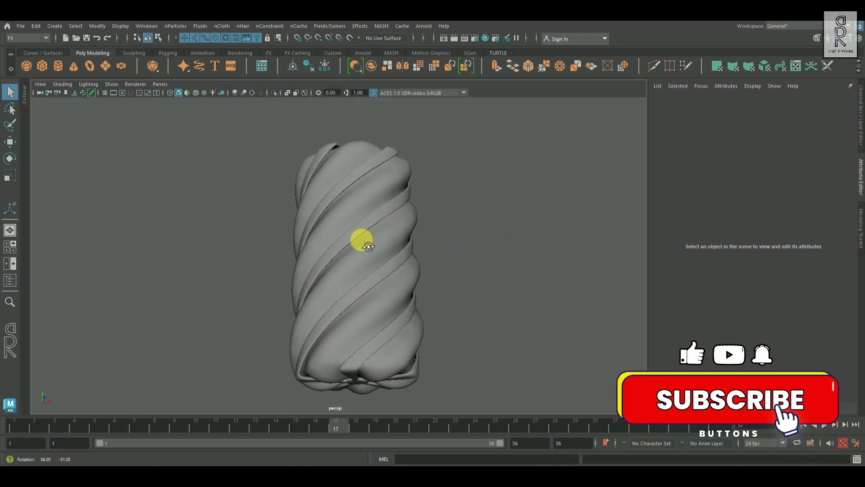
pyautogui.click(15, 427)
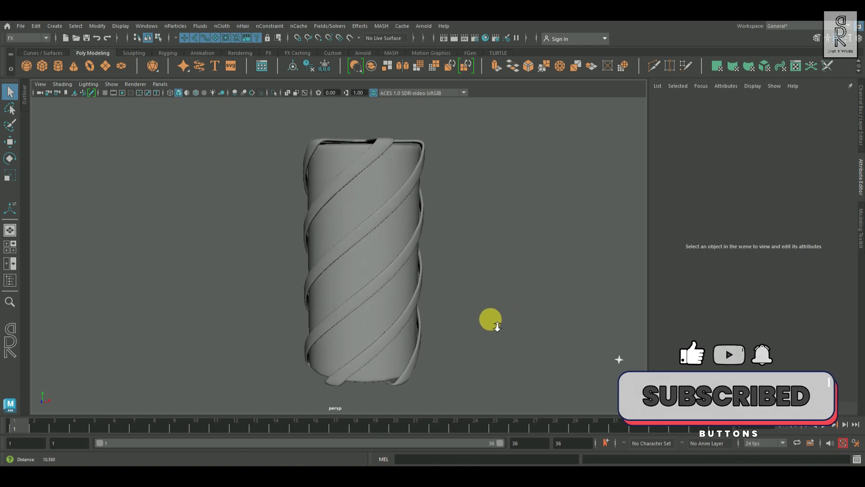
pyautogui.click(826, 425)
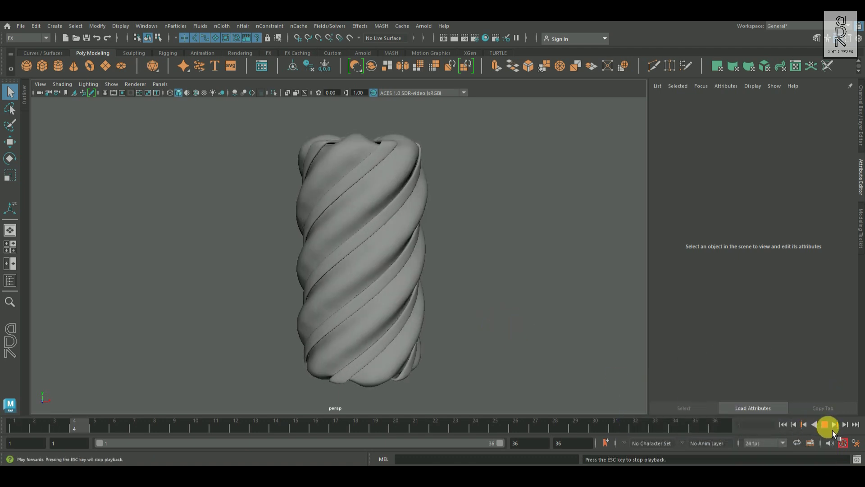
pyautogui.press('Escape')
# Show the sky dome light in the viewport and examine its colour image file and camera visibility settings.
pyautogui.click(115, 87)
pyautogui.click(134, 111)
pyautogui.click(495, 225)
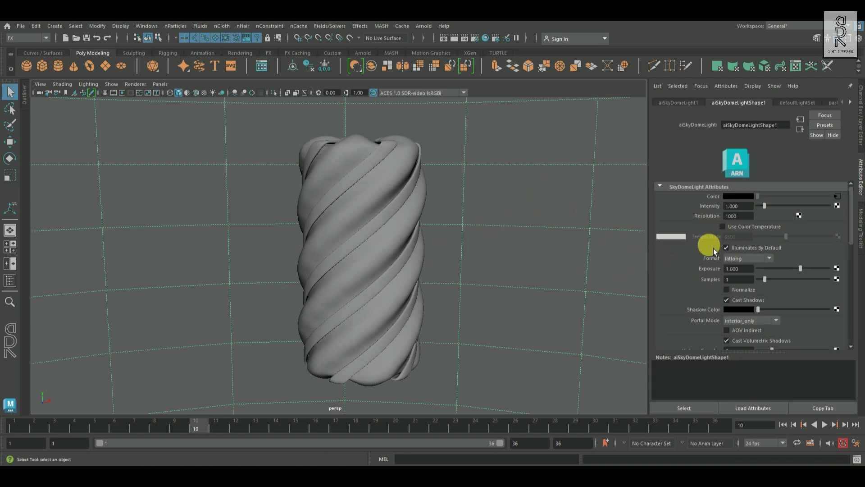
pyautogui.click(839, 197)
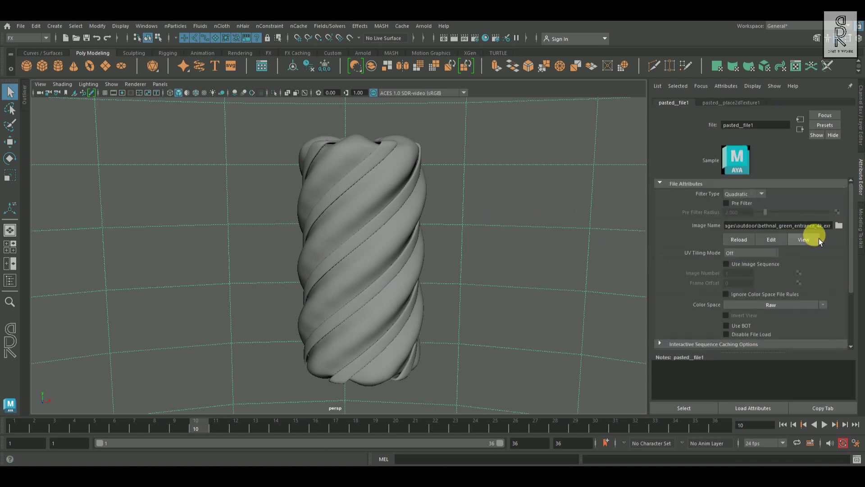
pyautogui.click(586, 254)
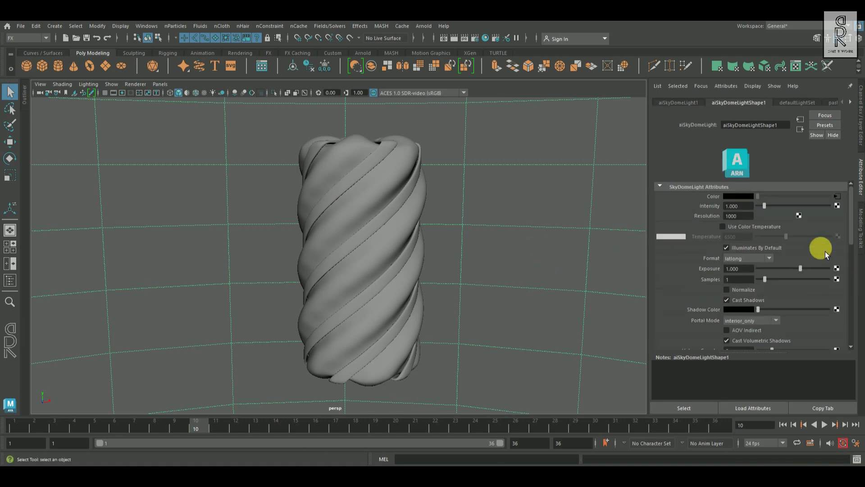
pyautogui.scroll(-5, 803, 297)
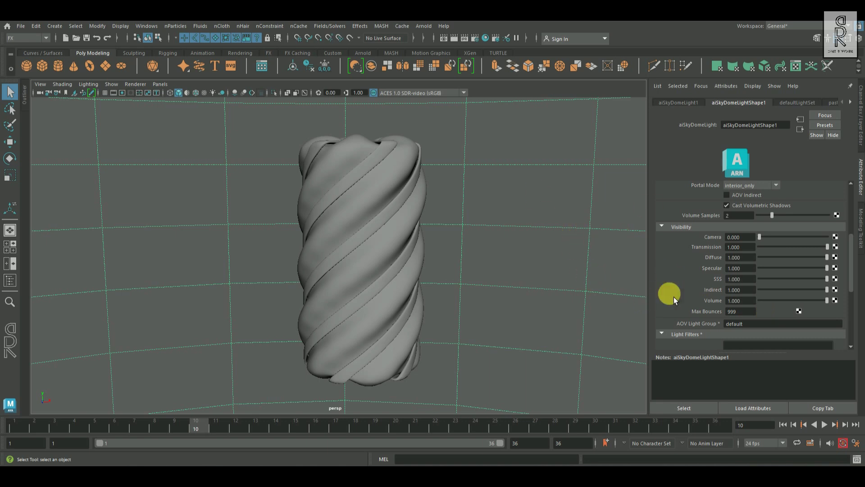
# Assign a new aiStandardSurface material to the inflated cloth cylinder.
pyautogui.click(401, 245)
pyautogui.moveTo(414, 229); pyautogui.dragTo(413, 412, button='right')
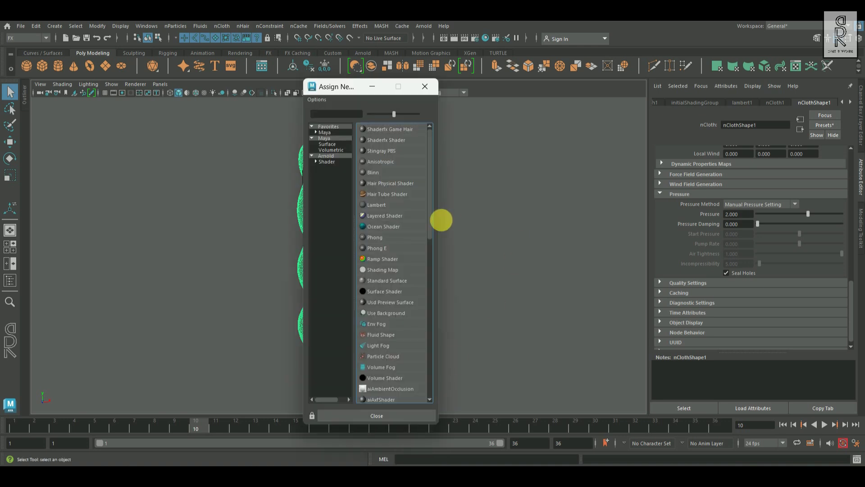
pyautogui.click(328, 162)
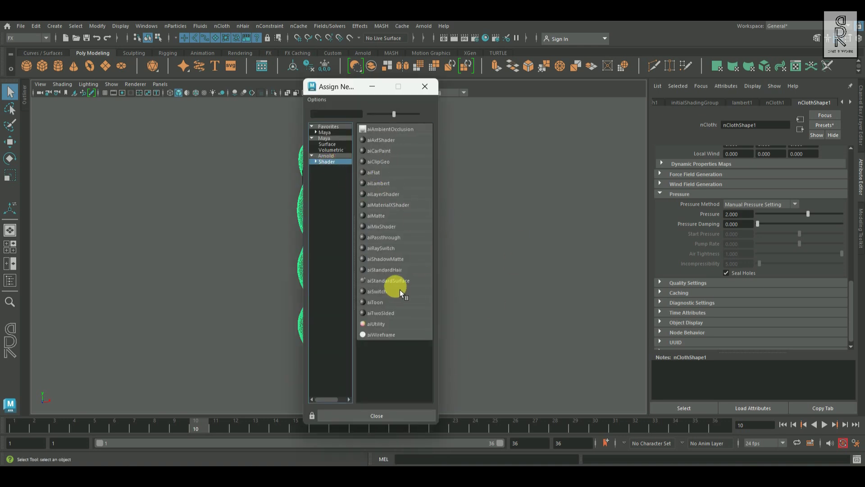
pyautogui.click(388, 280)
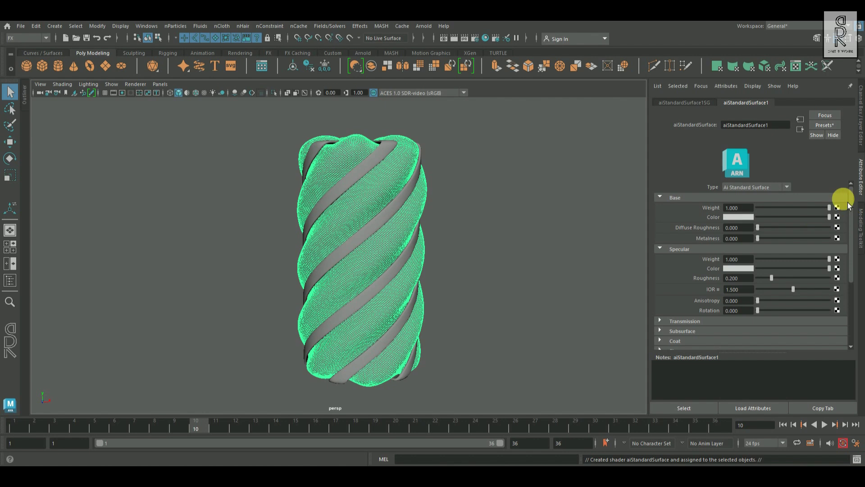
# Replace the cloth material's settings with the Ceramic preset and set its base color to orange.
pyautogui.click(827, 125)
pyautogui.moveTo(802, 194)
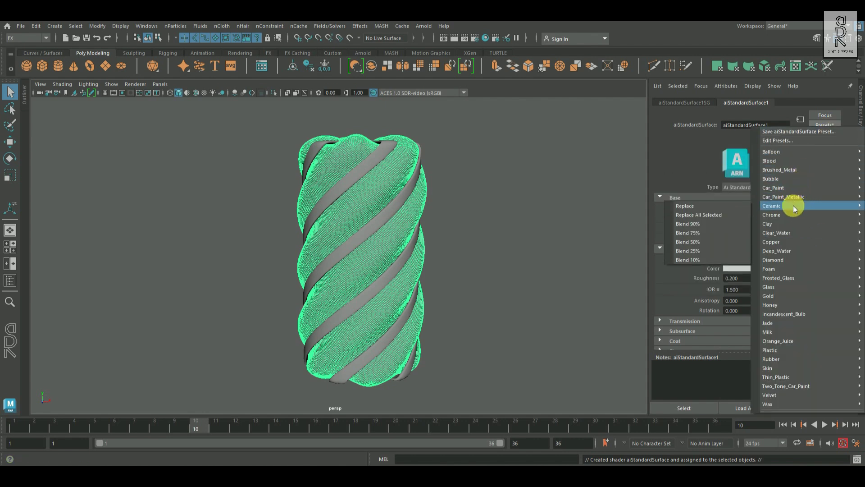
pyautogui.click(687, 205)
pyautogui.click(746, 217)
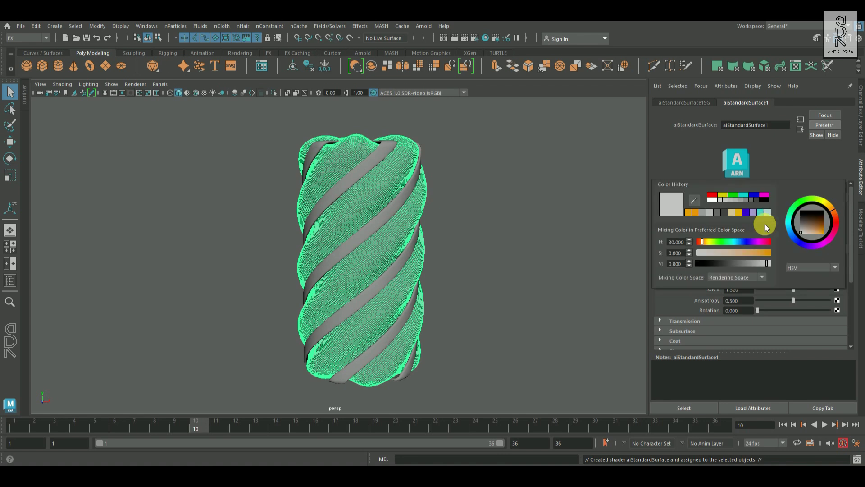
pyautogui.click(690, 214)
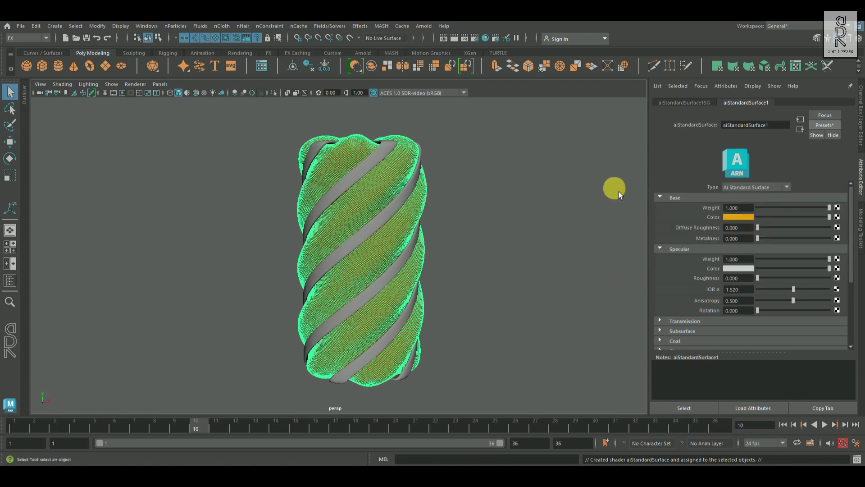
pyautogui.click(570, 219)
# Assign a new aiStandardSurface material to the spiral bands.
pyautogui.click(404, 207)
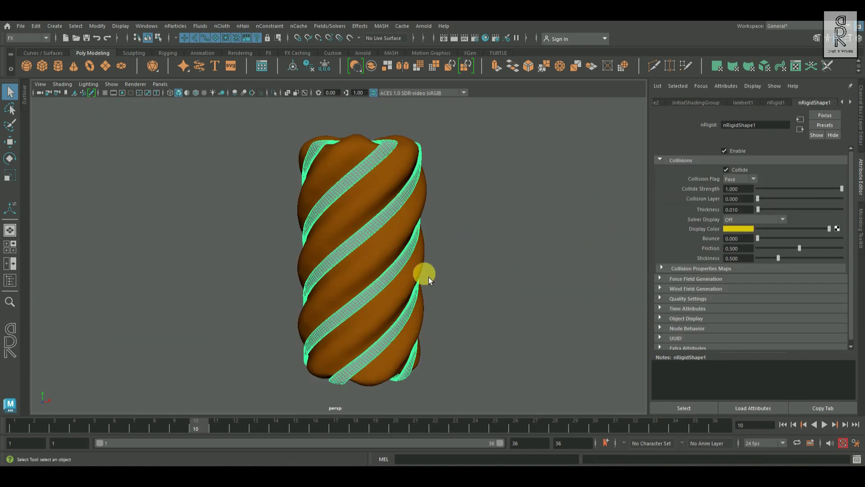
pyautogui.moveTo(502, 132); pyautogui.dragTo(525, 365, button='right')
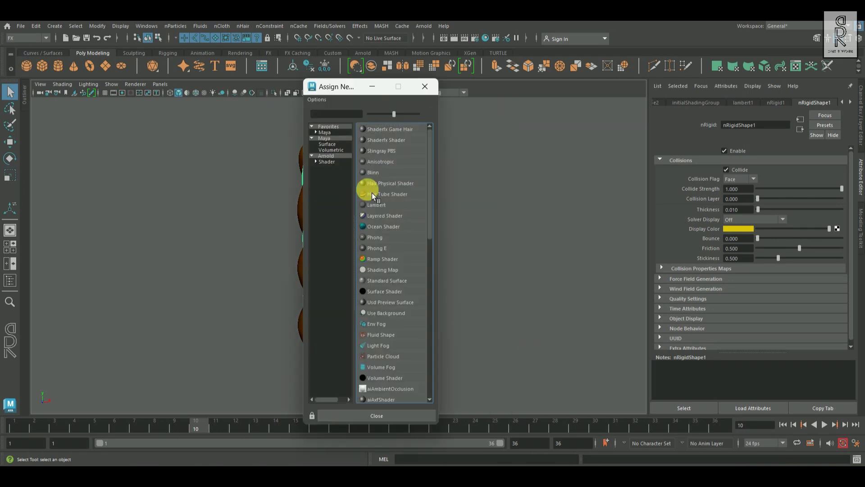
pyautogui.click(327, 161)
pyautogui.click(400, 282)
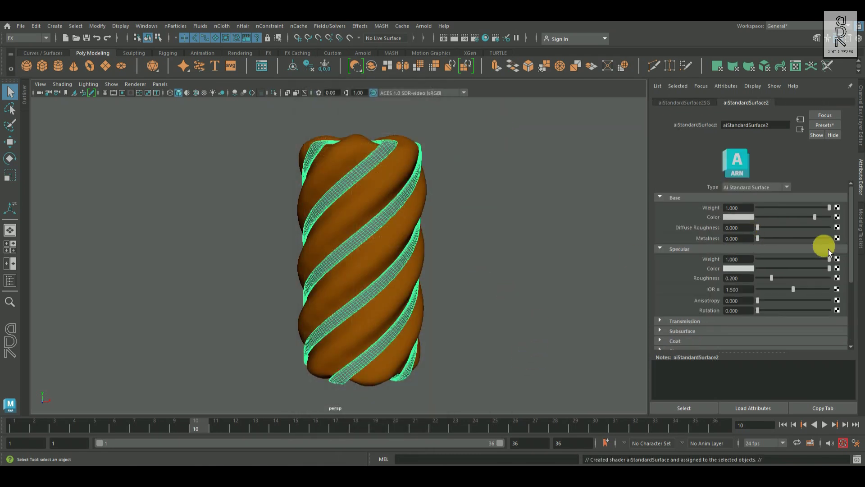
# Replace the band material's settings with the Gold preset and set its base color to grey.
pyautogui.click(825, 125)
pyautogui.moveTo(770, 295)
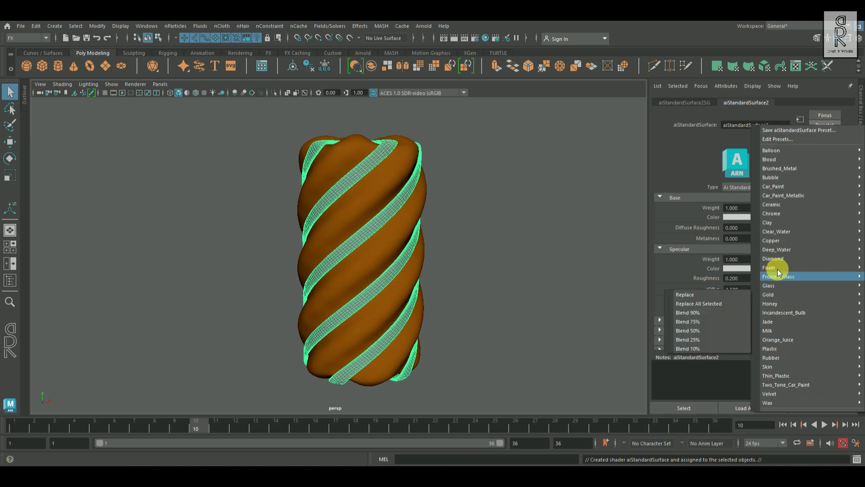
pyautogui.click(713, 294)
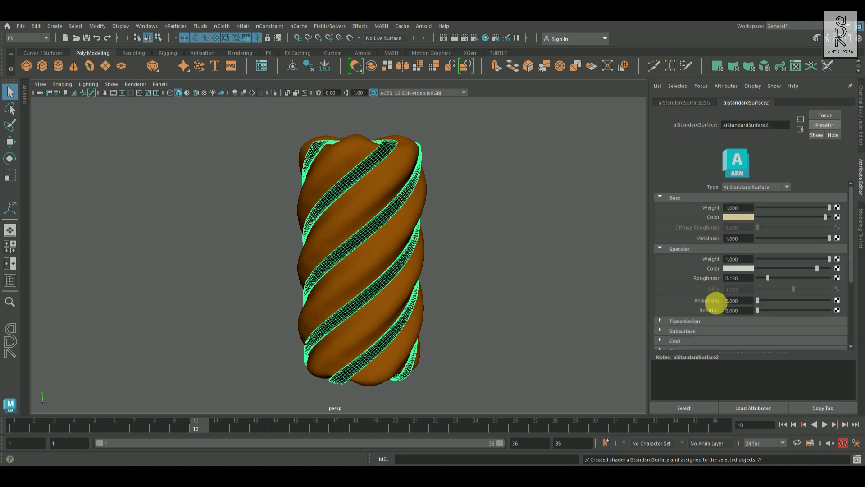
pyautogui.click(740, 217)
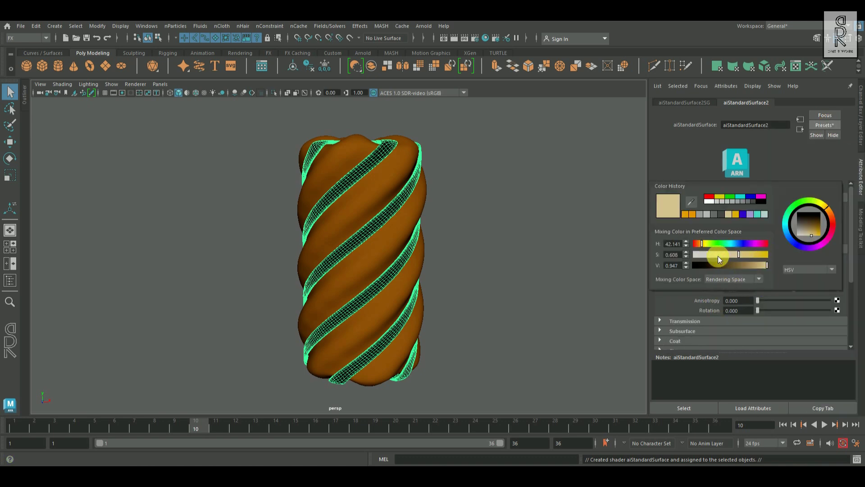
pyautogui.click(699, 215)
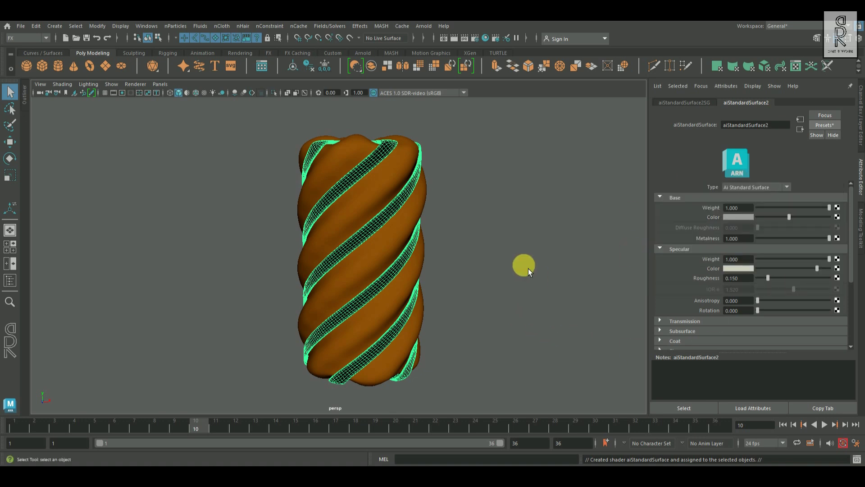
pyautogui.click(528, 269)
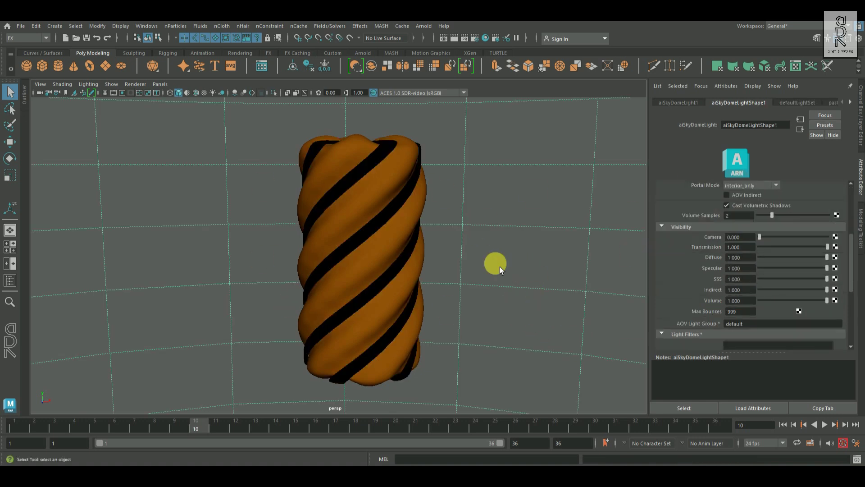
# Render the perspective view with Arnold to check the materials, then close the render window.
pyautogui.click(426, 26)
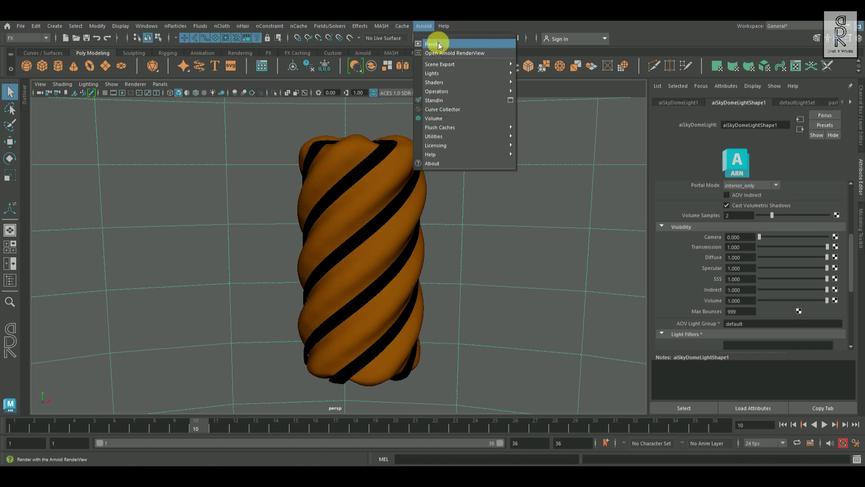
pyautogui.click(435, 43)
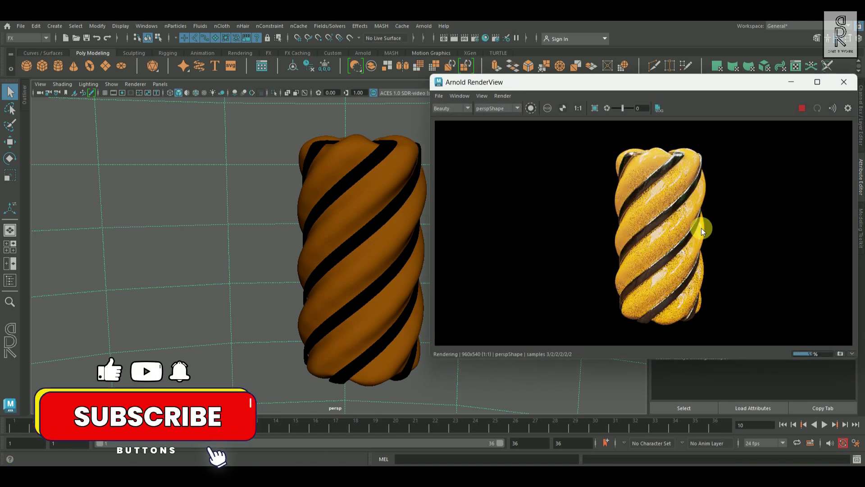
pyautogui.click(844, 81)
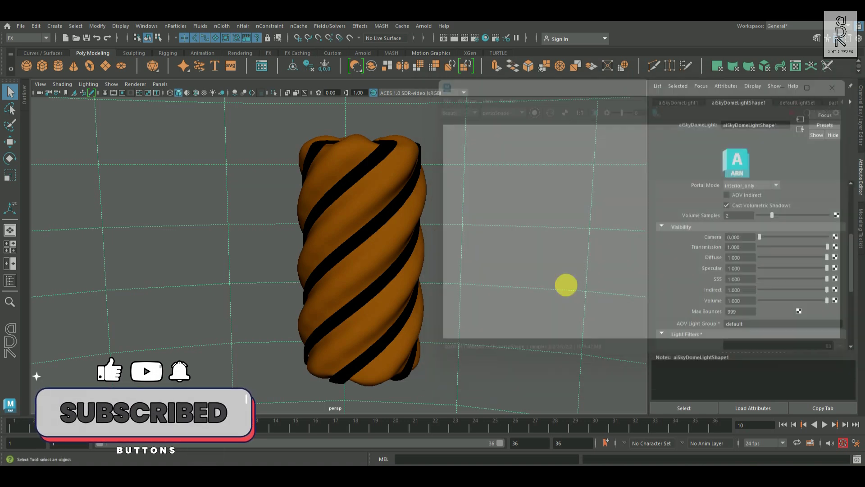